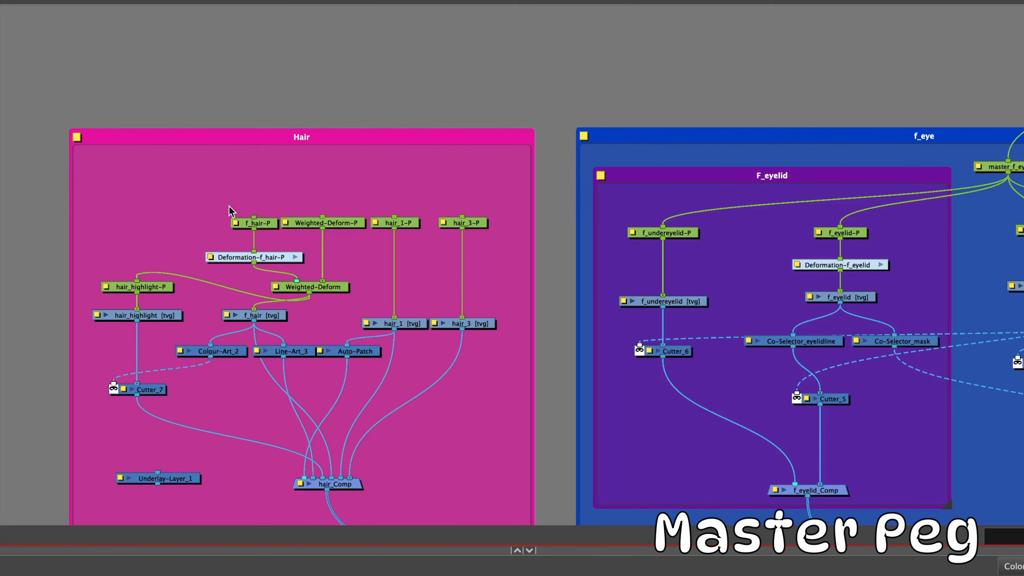
Add a parent peg above the four top pegs in the Hair group and name it Master_hair-P.
left_click_drag(229, 205, 513, 221)
key("ctrl+p")
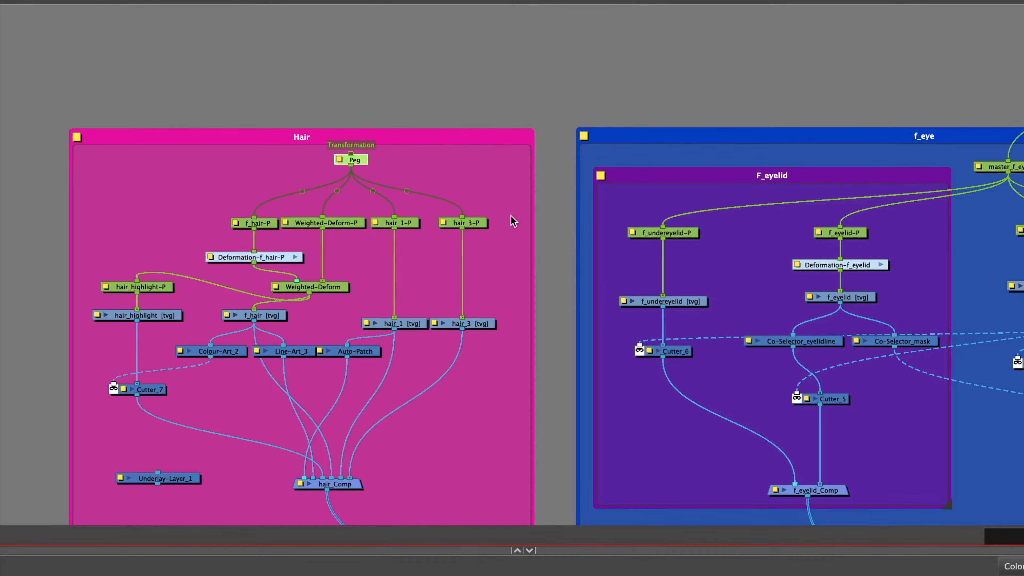
left_click(382, 59)
double_click(338, 158)
type("Master_hair-P")
key("Return")
Examine the eyes_master-P peg and the master pegs of the front and back eyes beneath it.
left_click_drag(992, 113, 456, 103)
mouse_move(701, 82)
left_mouse_down()
mouse_move(608, 101)
mouse_move(785, 109)
mouse_move(433, 138)
left_mouse_up()
left_click_drag(539, 128, 575, 180)
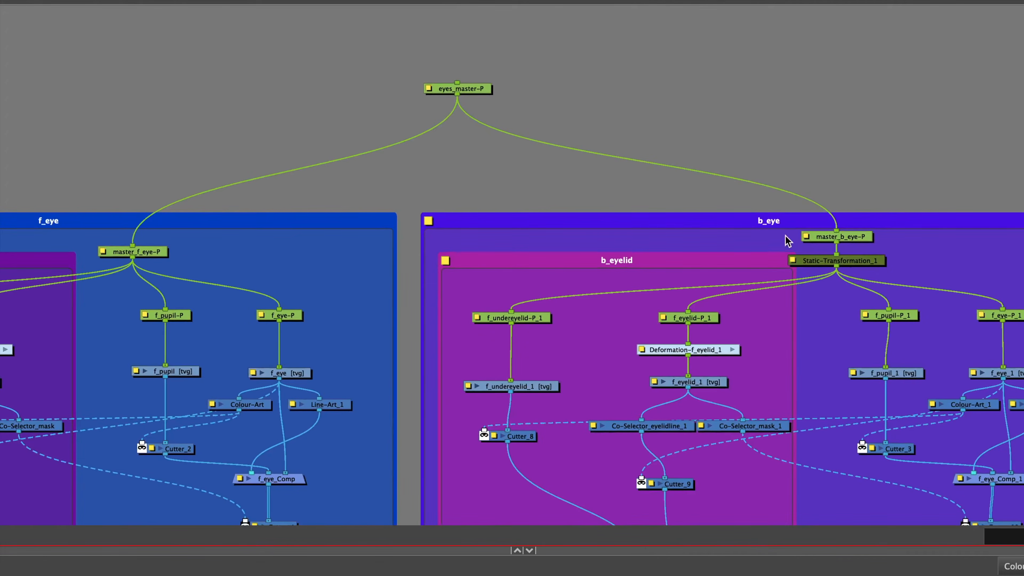
left_click_drag(479, 89, 481, 91)
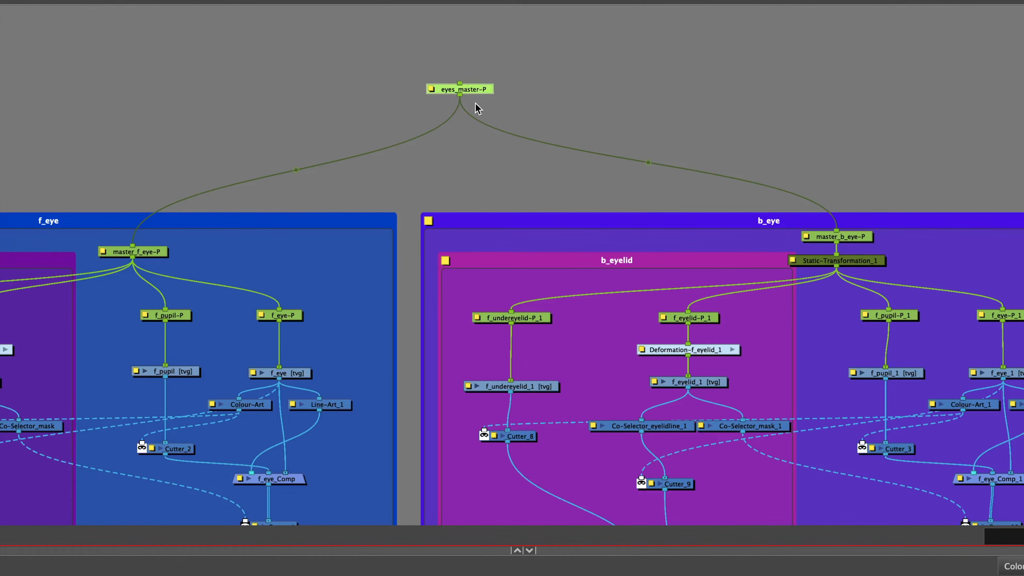
left_click_drag(476, 88, 477, 89)
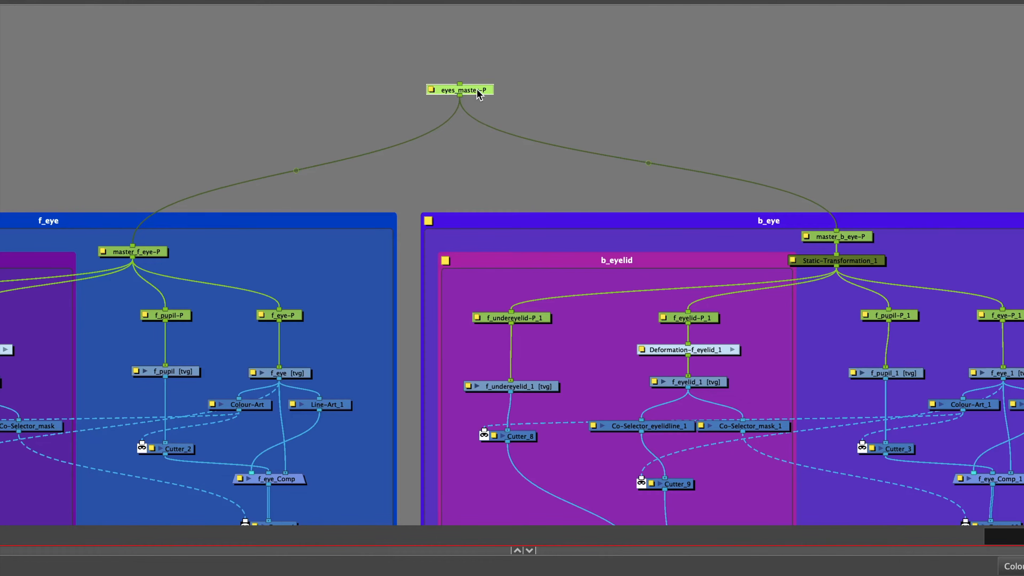
left_click(152, 253)
left_click(851, 238)
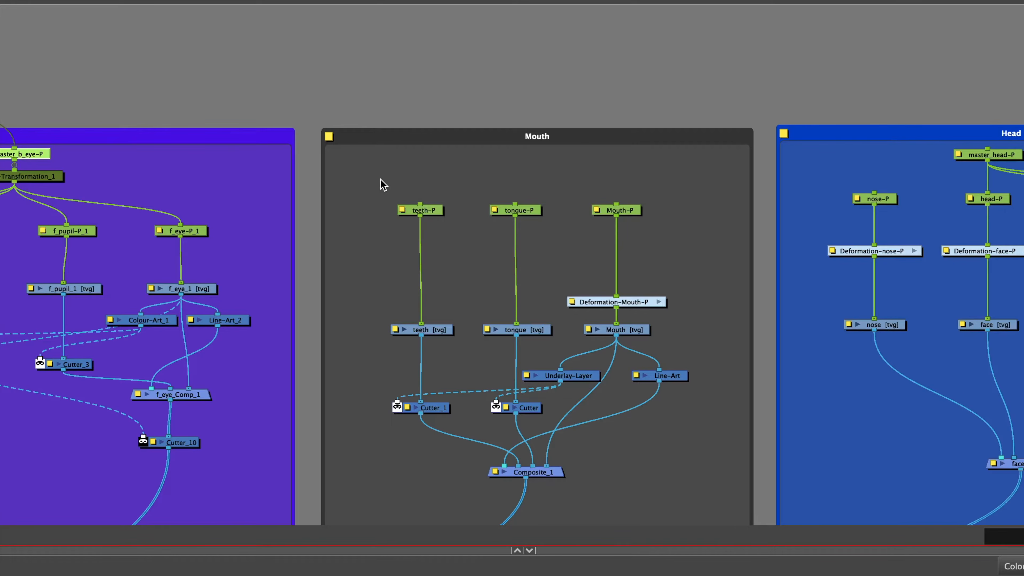
Add a parent peg above the teeth, tongue and mouth pegs and name it master_mouth-P.
left_click_drag(381, 181, 645, 231)
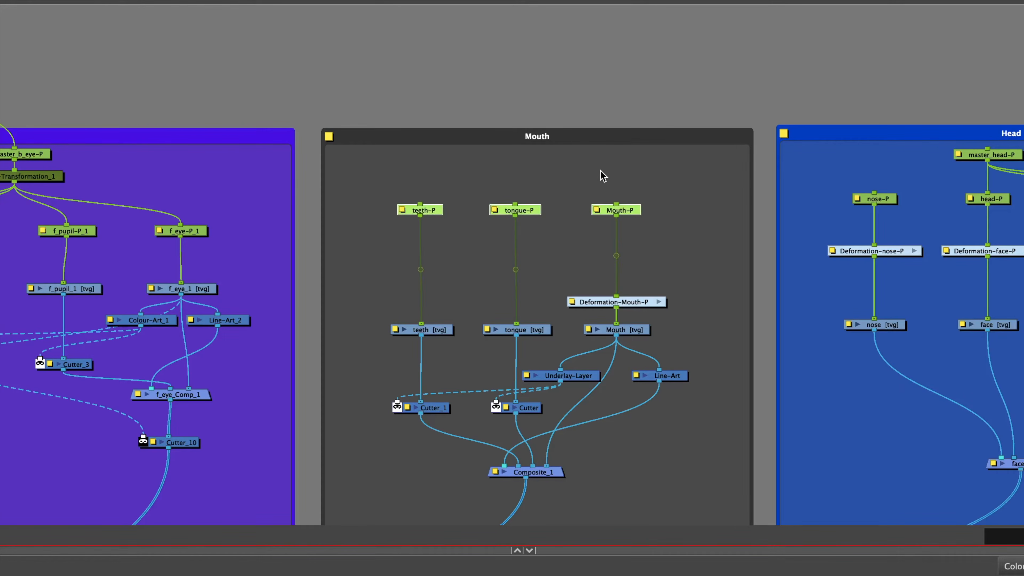
key("super+p")
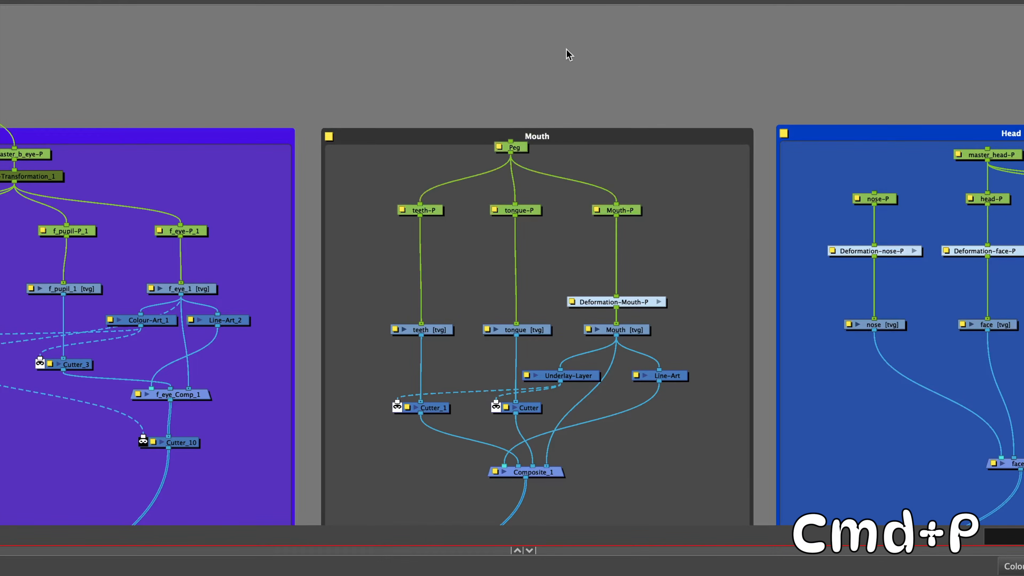
left_click_drag(521, 148, 537, 158)
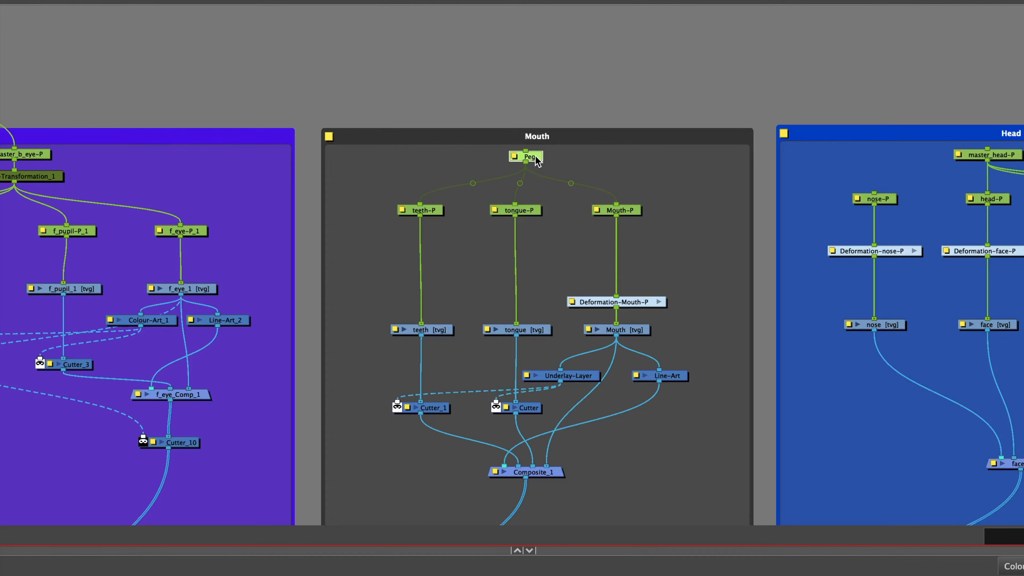
double_click(512, 159)
type("master_mouth-P")
key("Return")
Check the master_head-P peg in the Head group and shift the unconnected nose-P peg slightly higher.
scroll(586, 168, "right", 10)
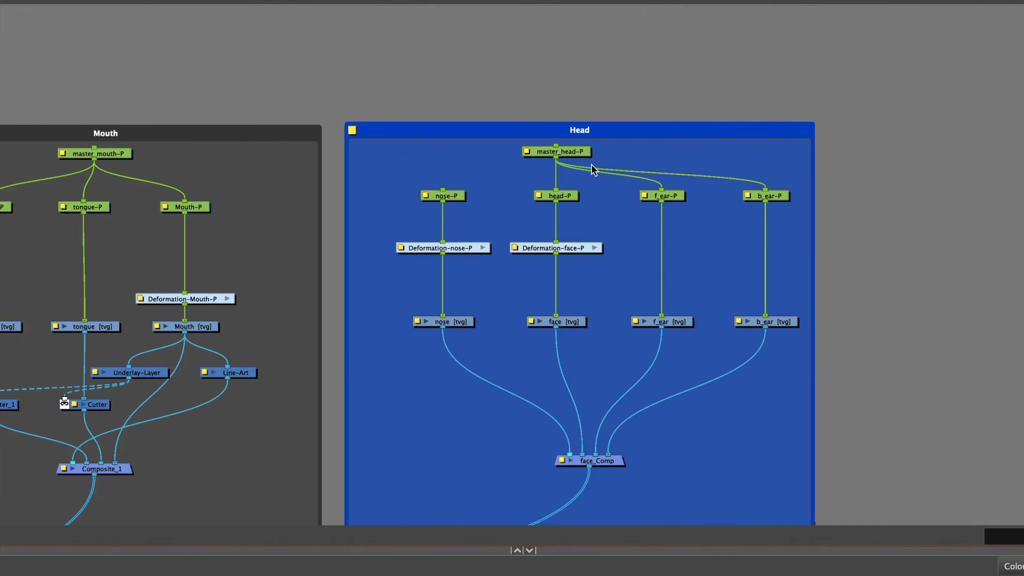
left_click(574, 151)
left_click_drag(480, 96, 670, 112)
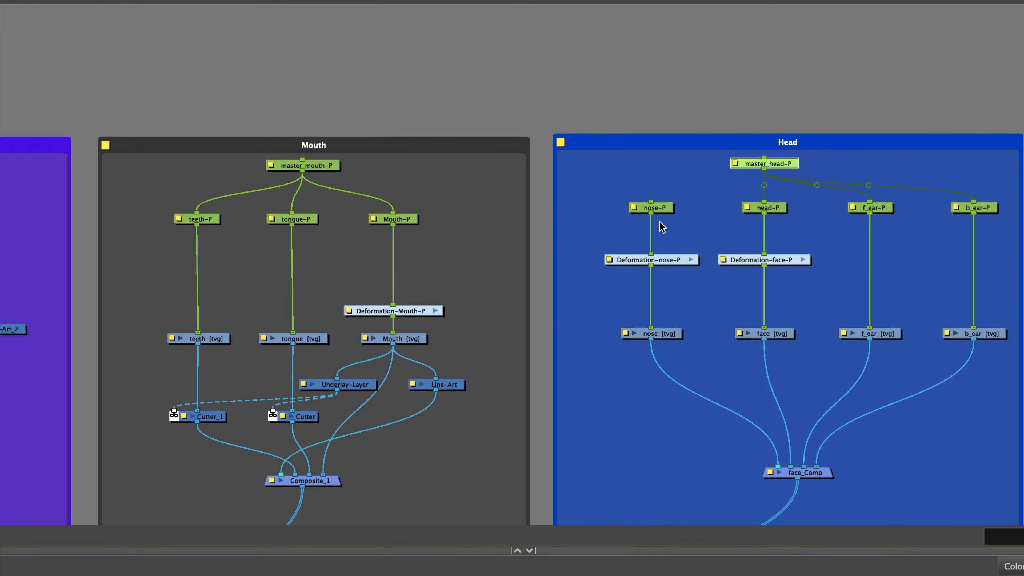
left_click_drag(661, 208, 664, 180)
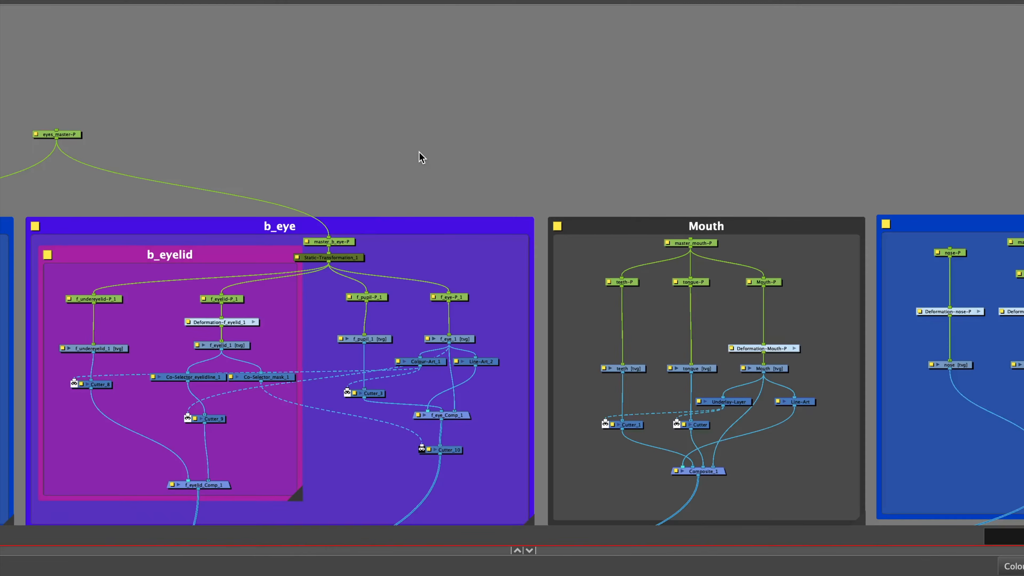
Create a new peg in the empty area above the groups and name it Master_face-P.
key("super+p")
double_click(421, 147)
key("Home")
type("Master_fac")
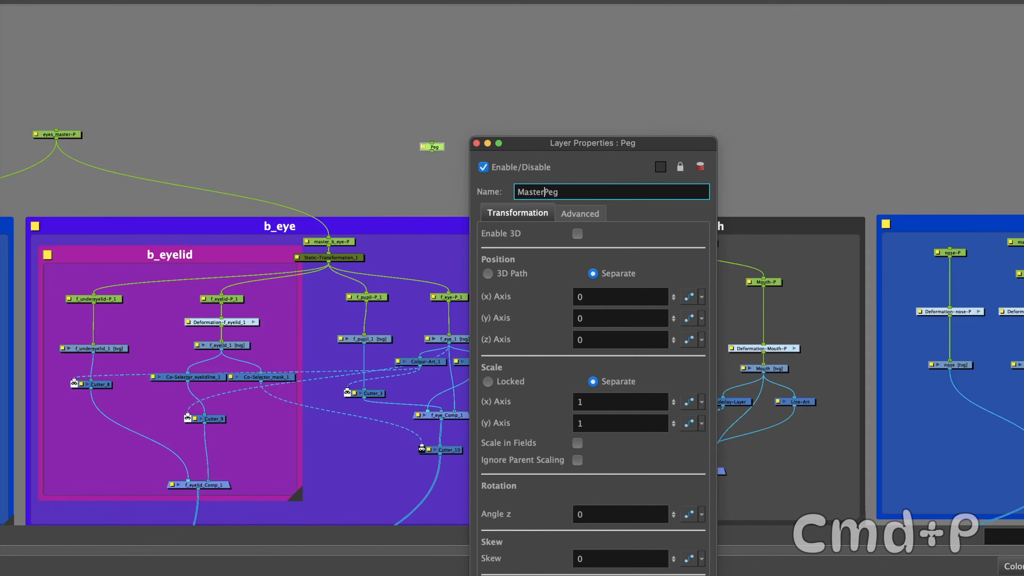
Connect Master_face-P as the parent of eyes_master-P, master_mouth-P and nose-P.
left_click_drag(573, 95, 209, 169)
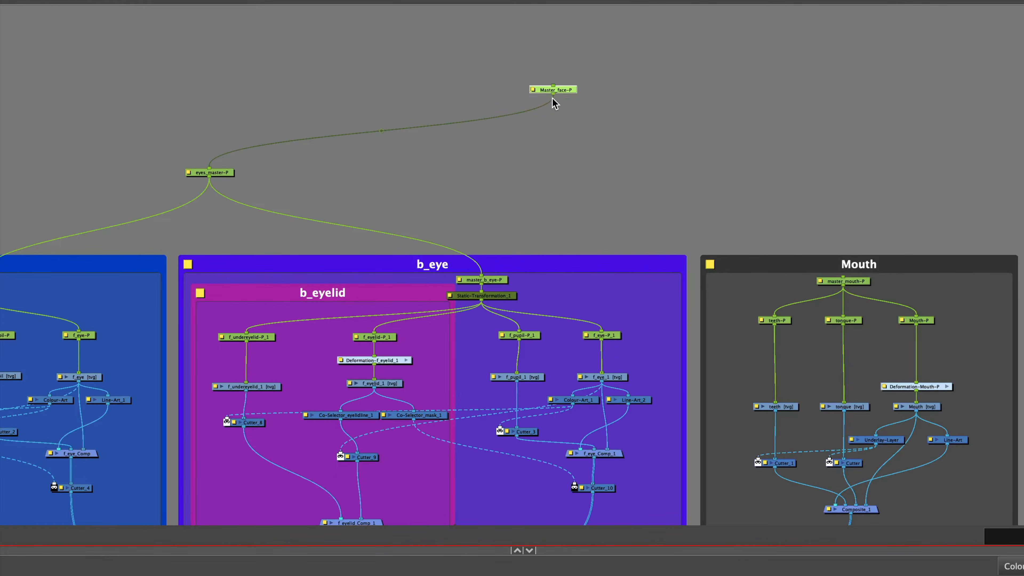
left_click_drag(554, 95, 843, 278)
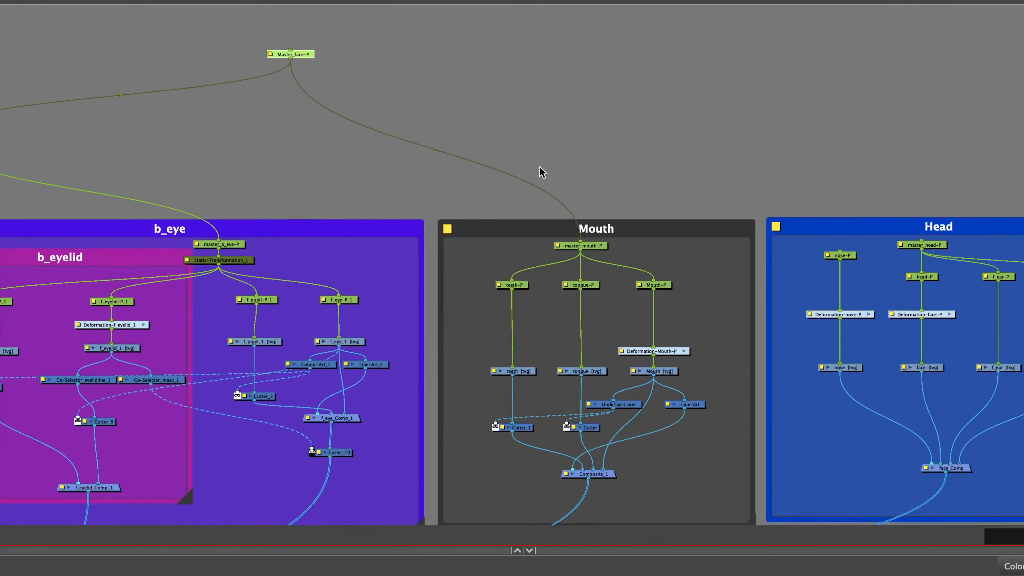
left_click_drag(542, 169, 834, 160)
left_click_drag(834, 160, 840, 251)
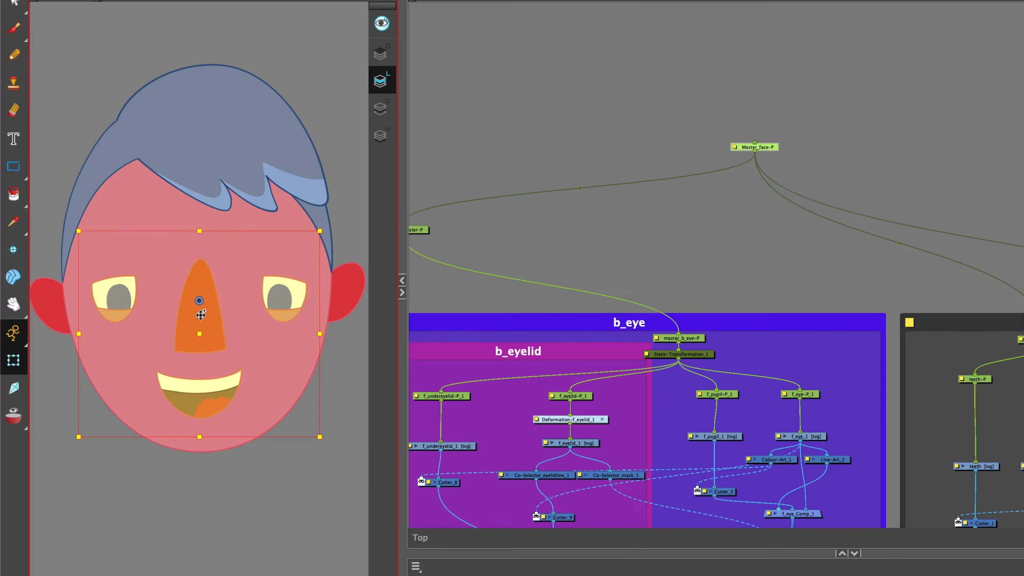
Move the Master_face-P pivot point from the nose down to the lower edge of the mouth.
mouse_move(202, 315)
left_mouse_down()
mouse_move(234, 312)
mouse_move(176, 308)
mouse_move(190, 308)
left_mouse_up()
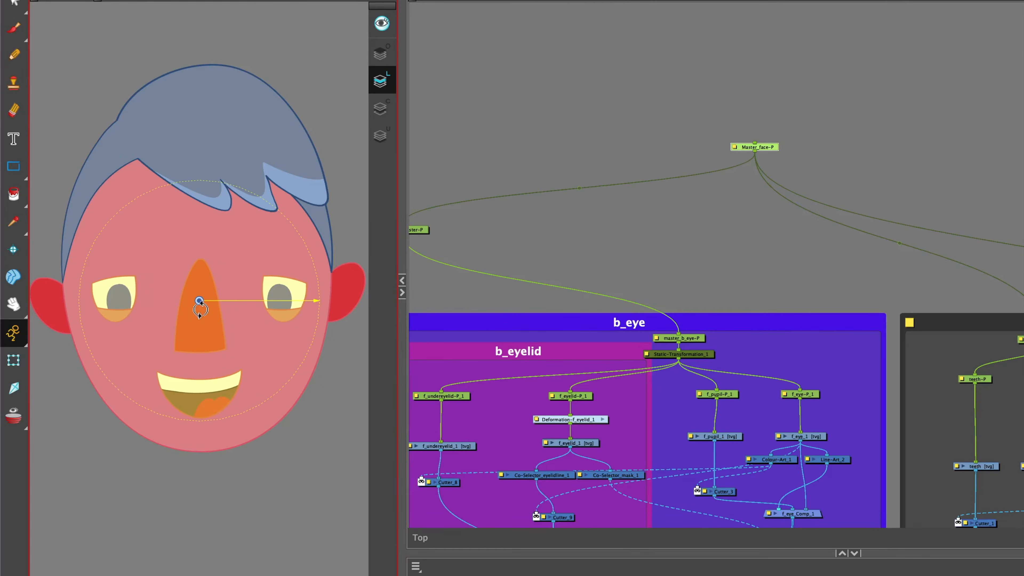
left_click_drag(199, 302, 201, 416)
left_click(98, 485)
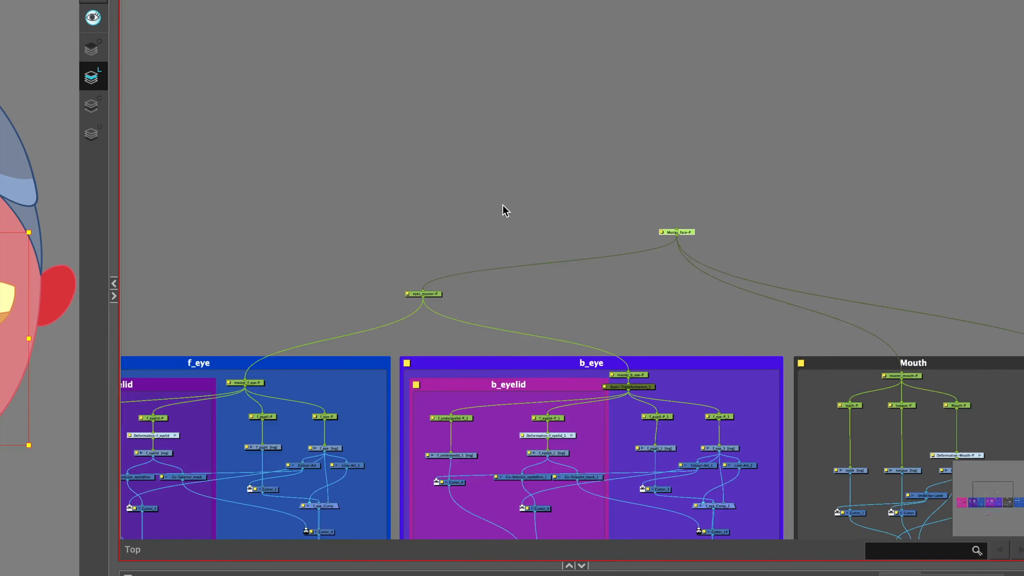
Add a parent peg to master_head-P and place it above the Master_face-P peg.
left_click_drag(514, 188, 664, 177)
left_click_drag(533, 202, 294, 243)
left_click_drag(761, 157, 235, 94)
left_click_drag(583, 181, 658, 248)
left_click(838, 345)
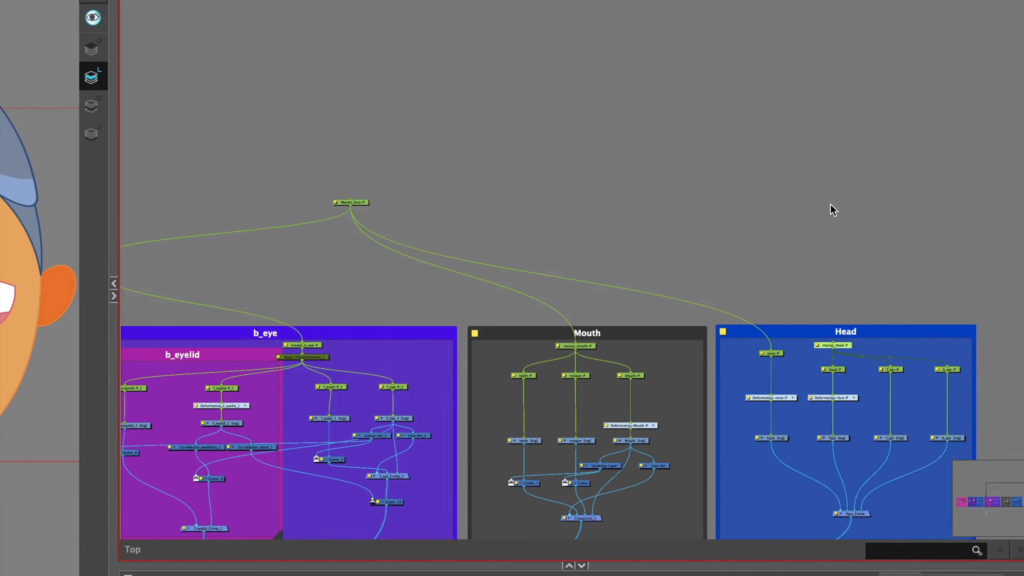
key("ctrl+p")
left_click_drag(834, 309, 359, 89)
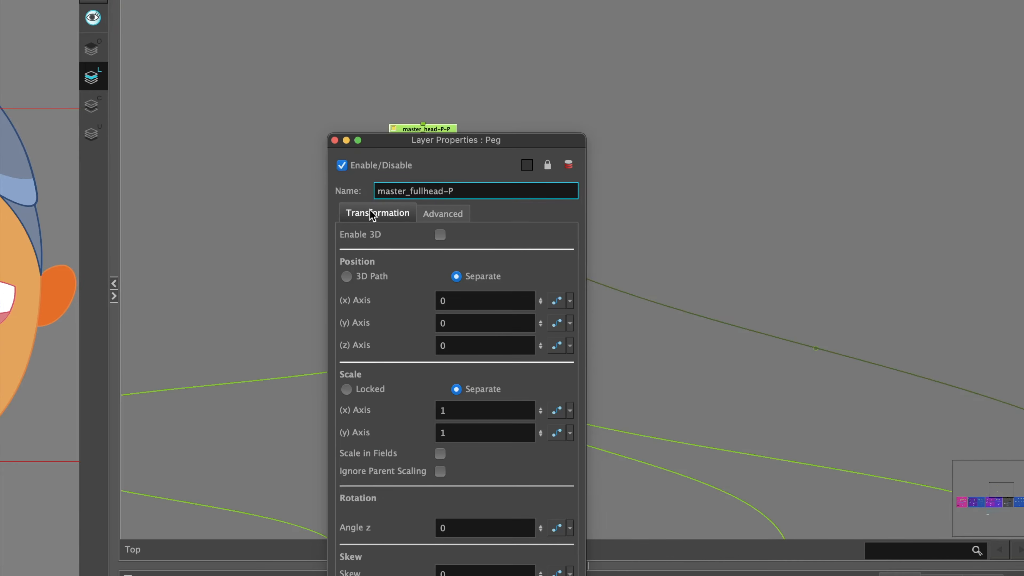
Name the new parent peg Master_fullhead-P and close its layer properties.
key("BackSpace")
type("M")
left_click(691, 165)
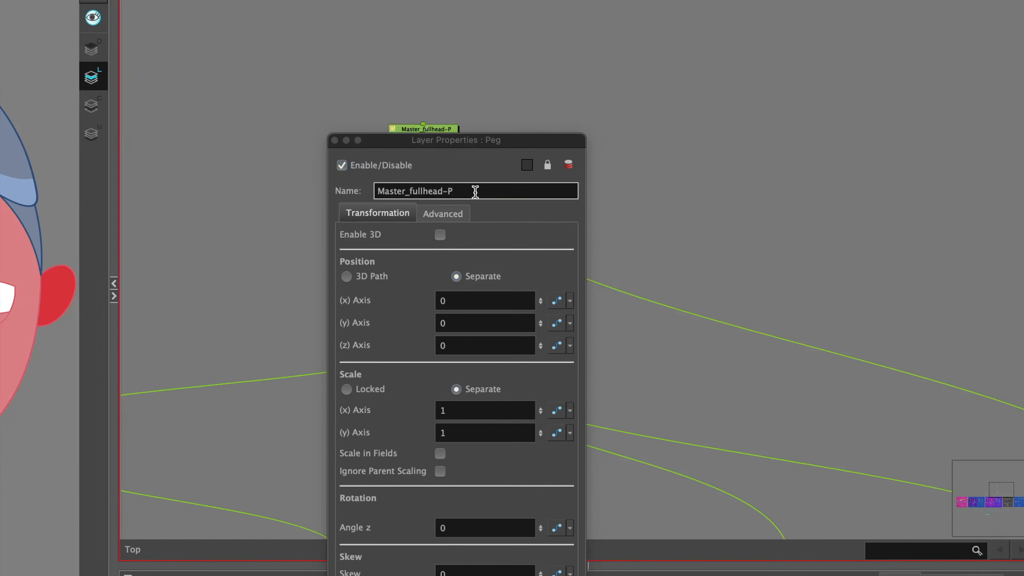
left_click(559, 575)
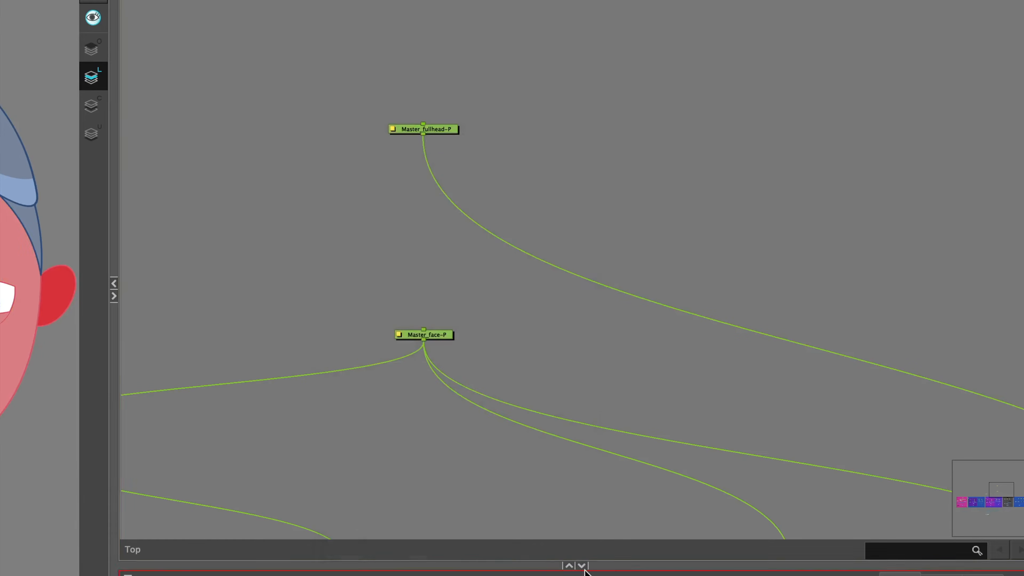
Connect Master_fullhead-P as the parent of Master_face-P and the hair master peg.
left_click(440, 129)
left_click_drag(425, 136, 423, 330)
left_click_drag(500, 326, 818, 217)
scroll(818, 217, "down", 3)
left_click_drag(786, 115, 487, 112)
left_click_drag(388, 185, 649, 191)
left_click_drag(753, 125, 366, 349)
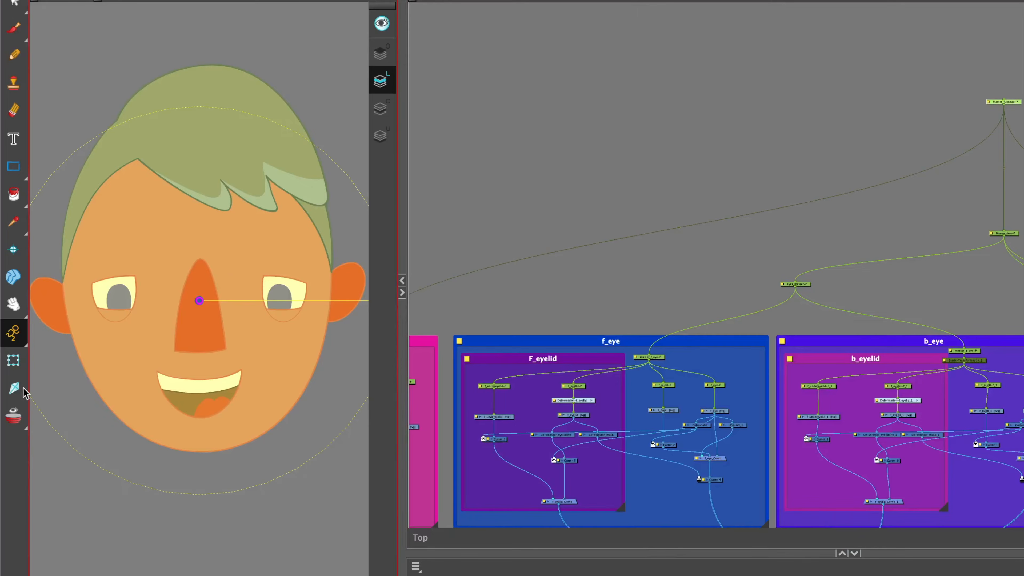
Move the Master_fullhead-P pivot point down to the bottom of the chin.
key("shift+t")
left_click_drag(399, 240, 543, 240)
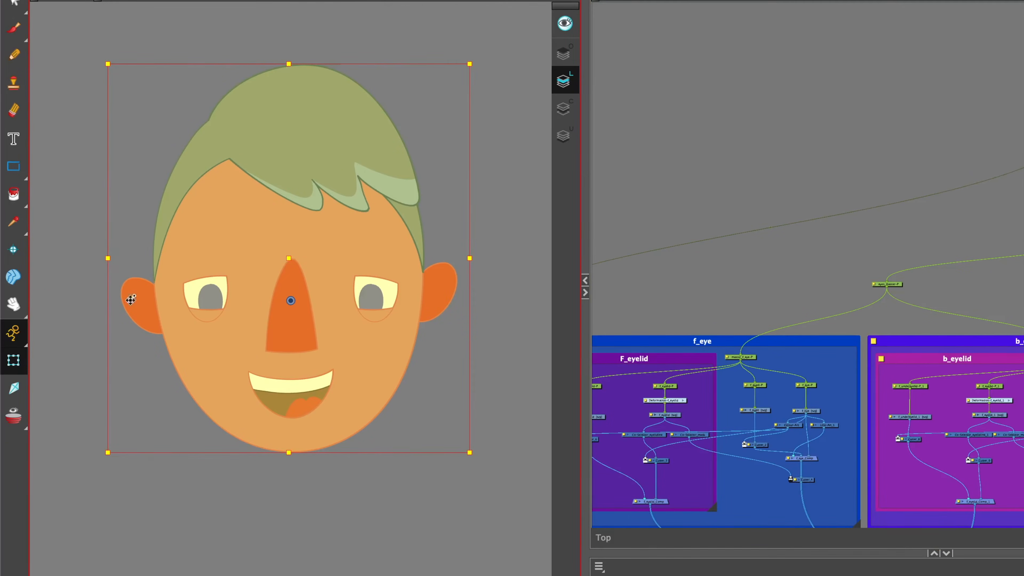
key("alt+3")
left_click_drag(290, 300, 292, 449)
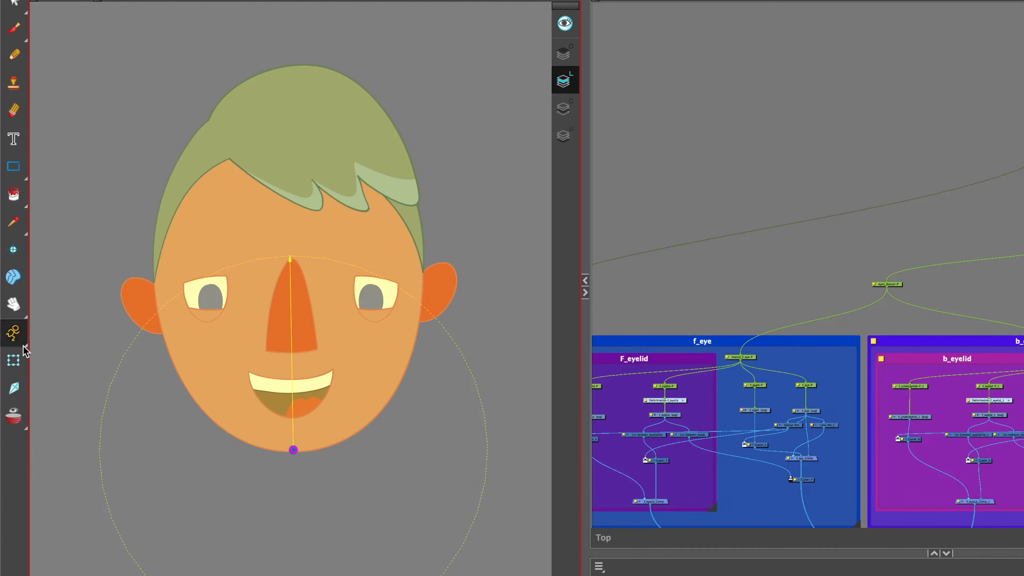
left_click(15, 359)
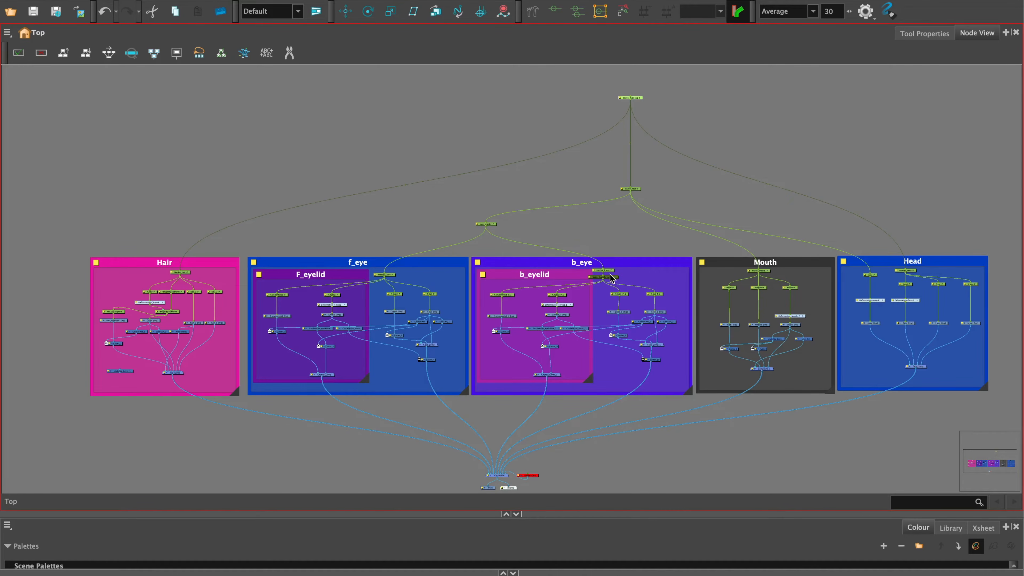
left_click_drag(970, 226, 748, 198)
key("2")
key("2")
left_click_drag(900, 139, 745, 196)
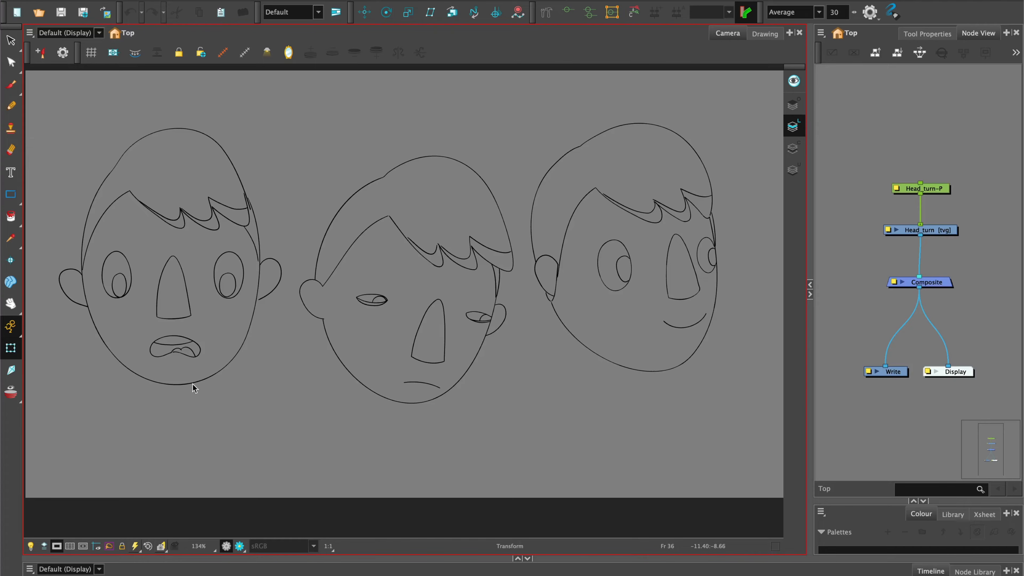
Enlarge the timeline, go to frame 1, and view the Head_turn drawing in the Drawing view before selecting its Head_turn-P peg.
left_click_drag(443, 559, 444, 421)
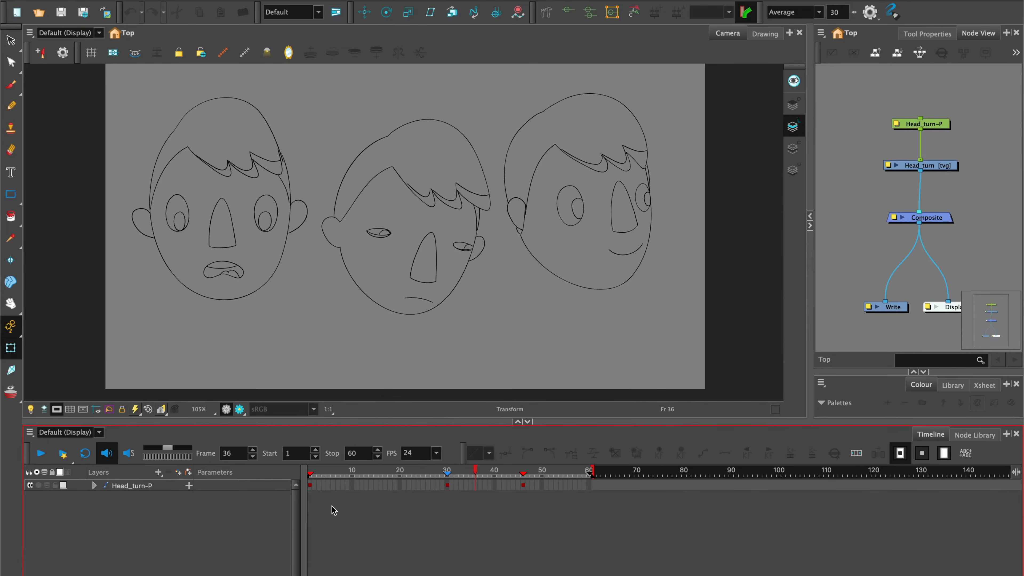
left_click(311, 487)
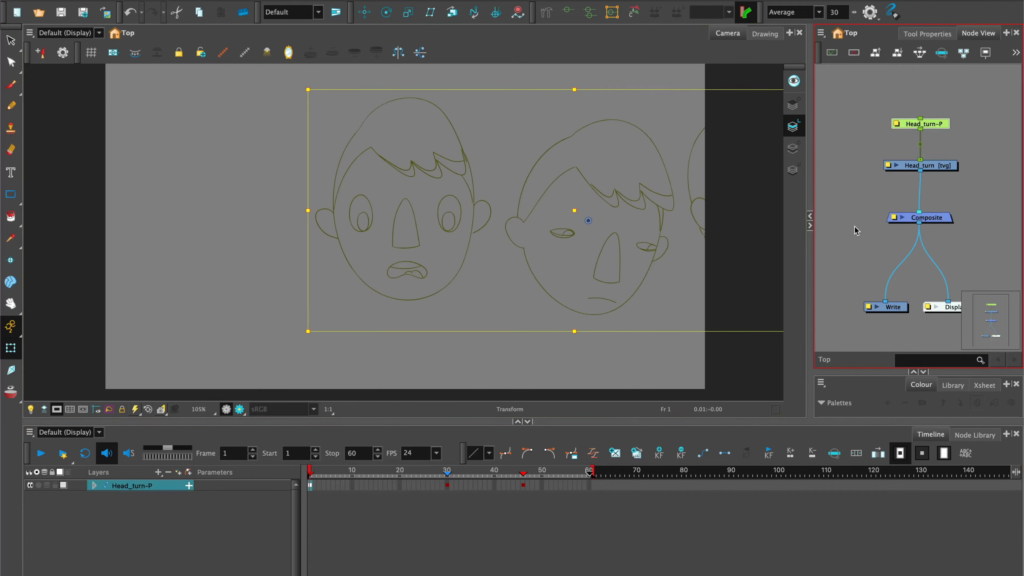
left_click(942, 166)
left_click(765, 34)
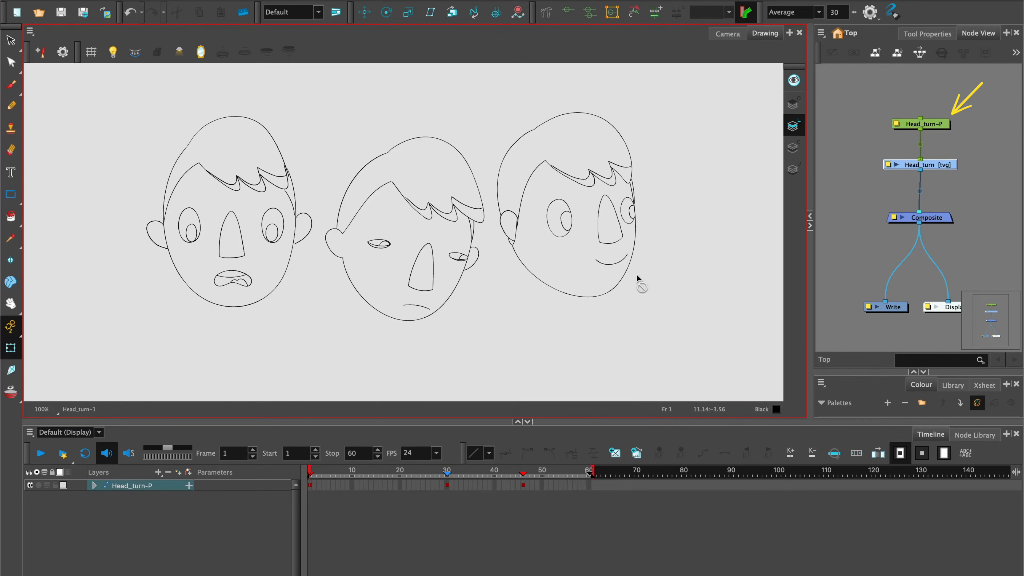
left_click(936, 126)
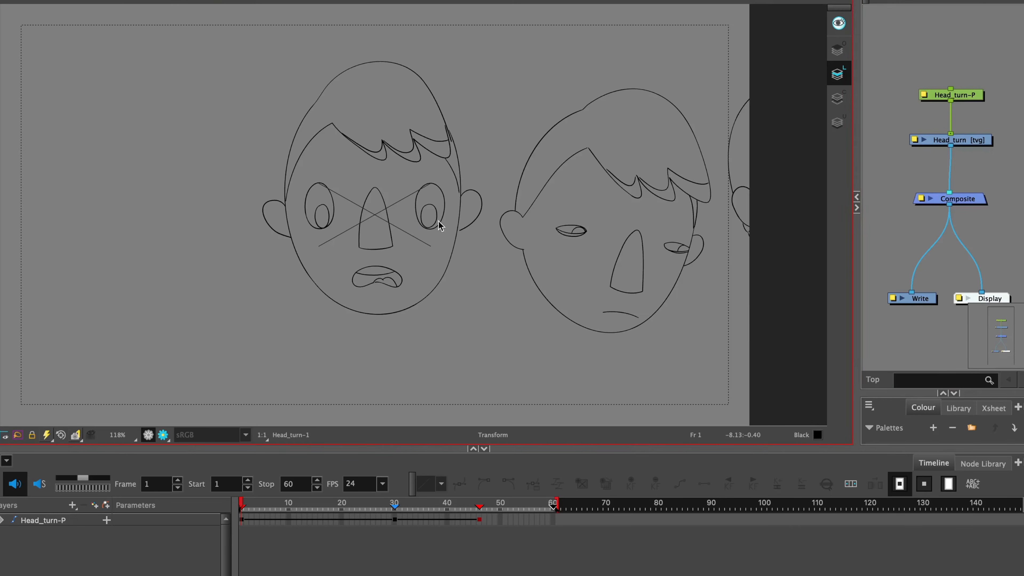
Check the Head_turn-P peg's poses at the keyframes on frames 30 and 46, and return the playhead to frame 1.
left_click(954, 97)
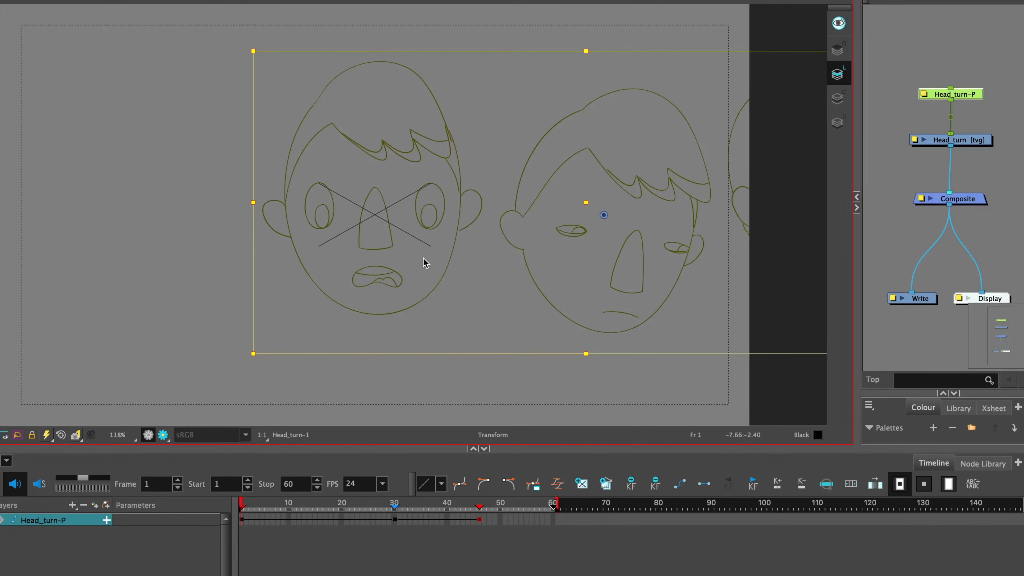
key("F6")
left_click_drag(243, 505, 396, 510)
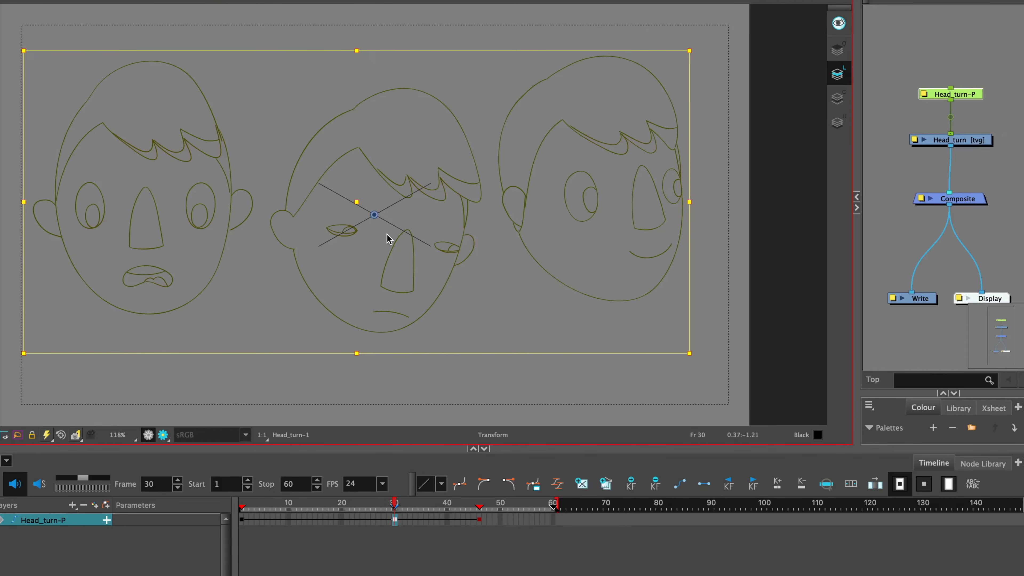
left_click_drag(395, 513, 479, 509)
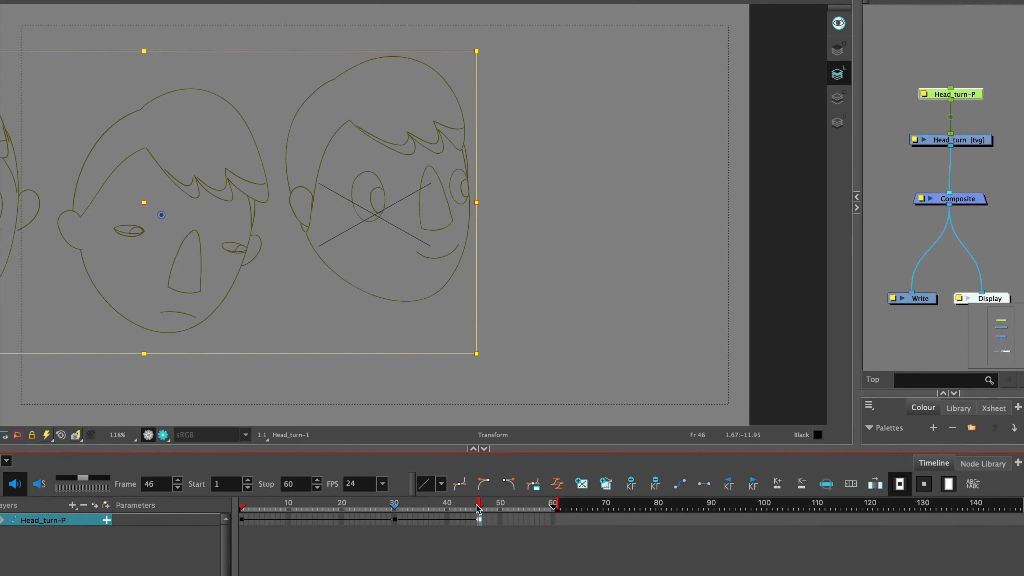
left_click_drag(442, 335, 443, 335)
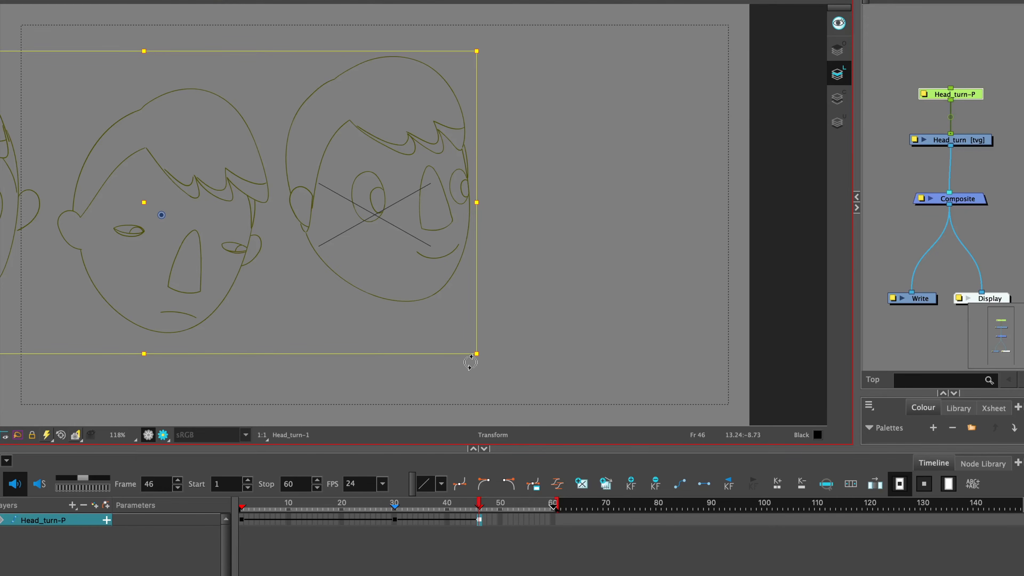
left_click_drag(345, 449, 346, 423)
left_click_drag(479, 479, 244, 469)
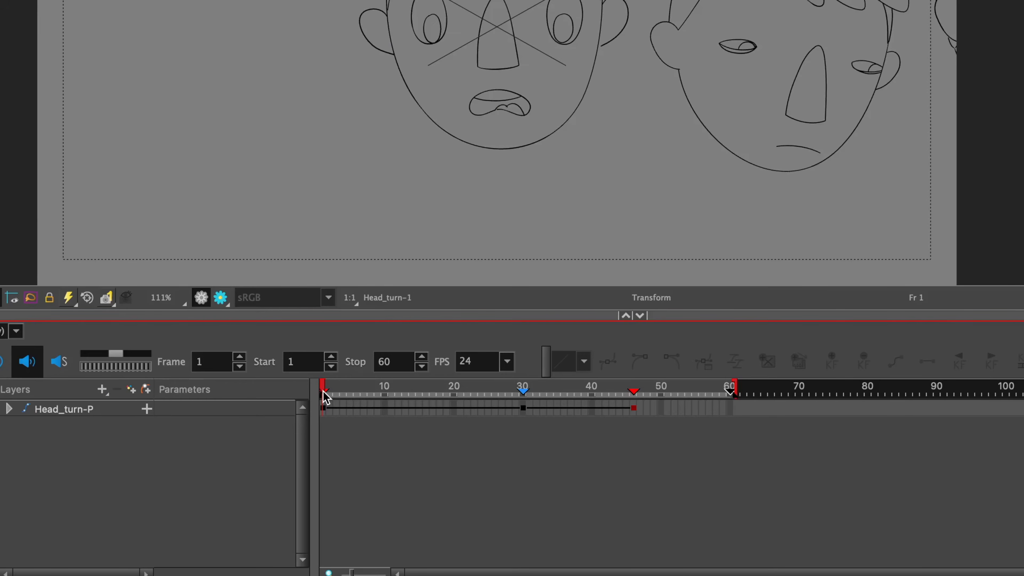
Open the frame 1 scene marker named Front for editing and place its dialog clear of the front-facing head drawing.
right_click(241, 475)
mouse_move(285, 575)
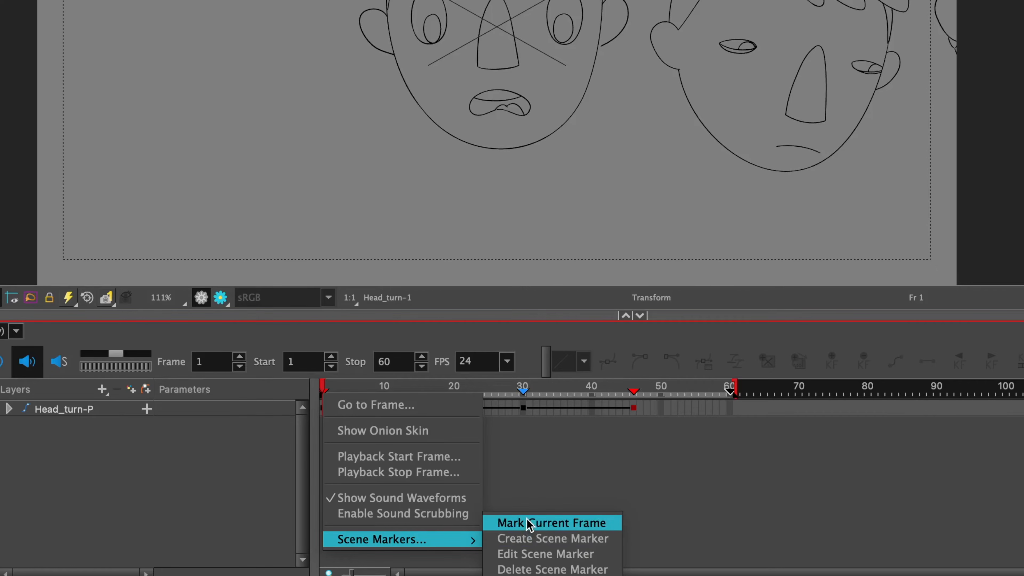
left_click(529, 555)
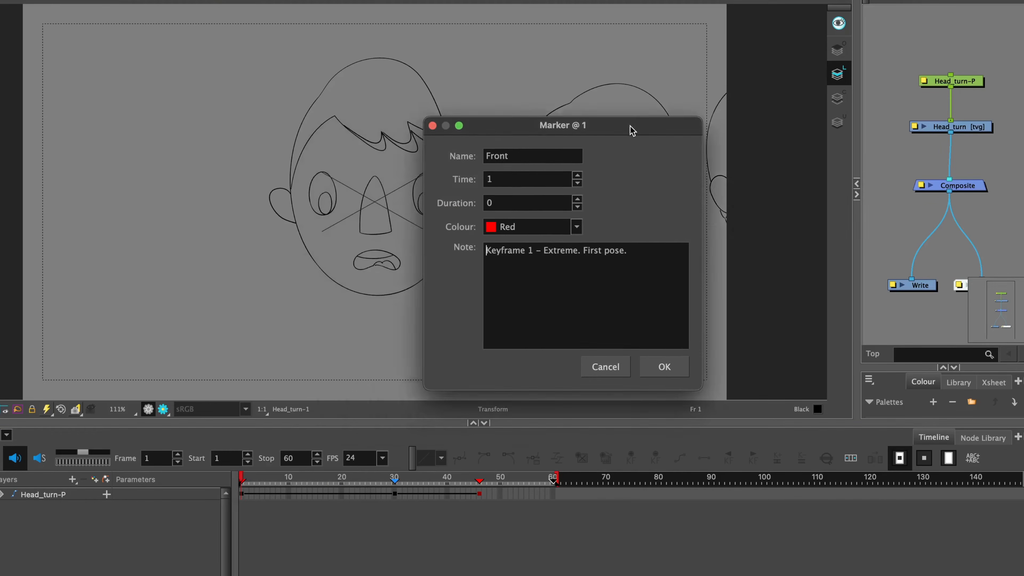
left_click_drag(632, 130, 679, 77)
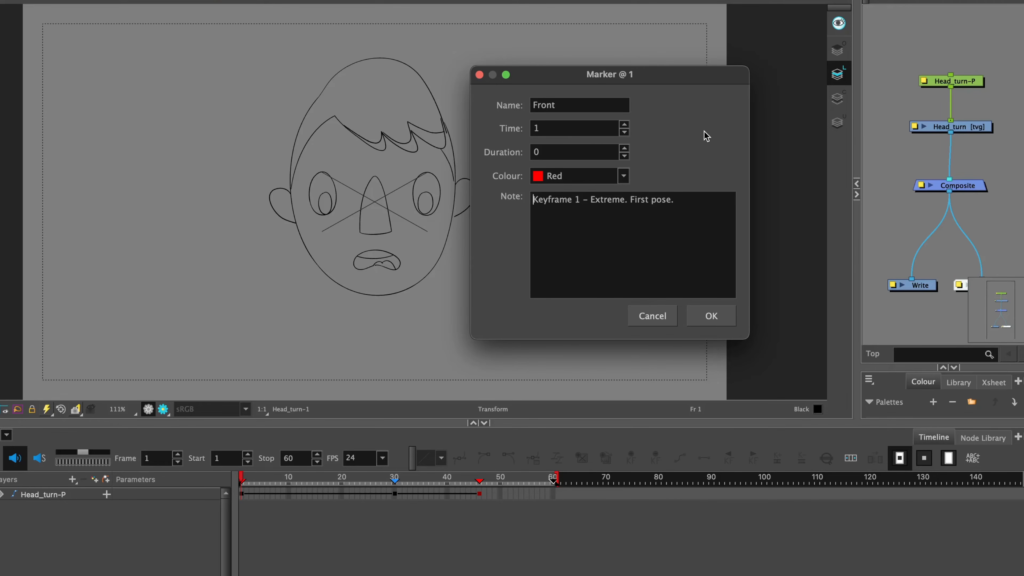
left_click(573, 105)
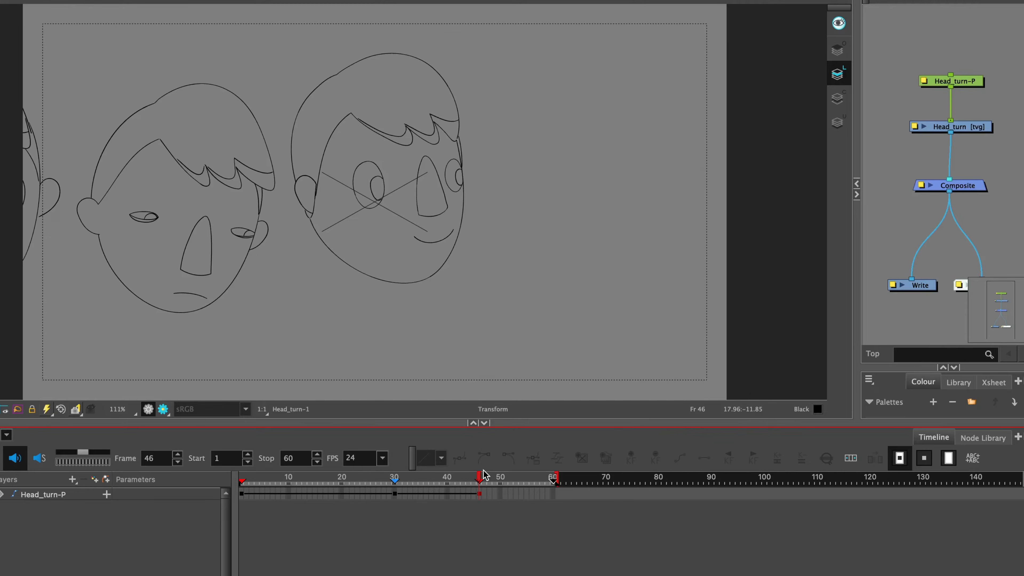
Scrub the head-turn poses from frame 46 back to frame 1, play the animation, and return to frame 1.
left_click_drag(515, 422, 517, 469)
left_click_drag(479, 524, 239, 532)
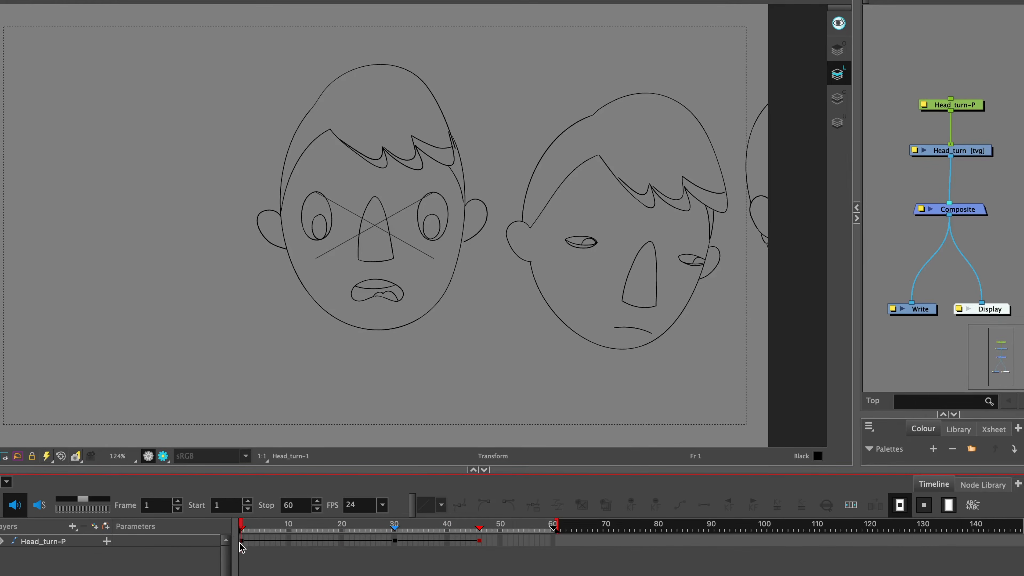
key("Return")
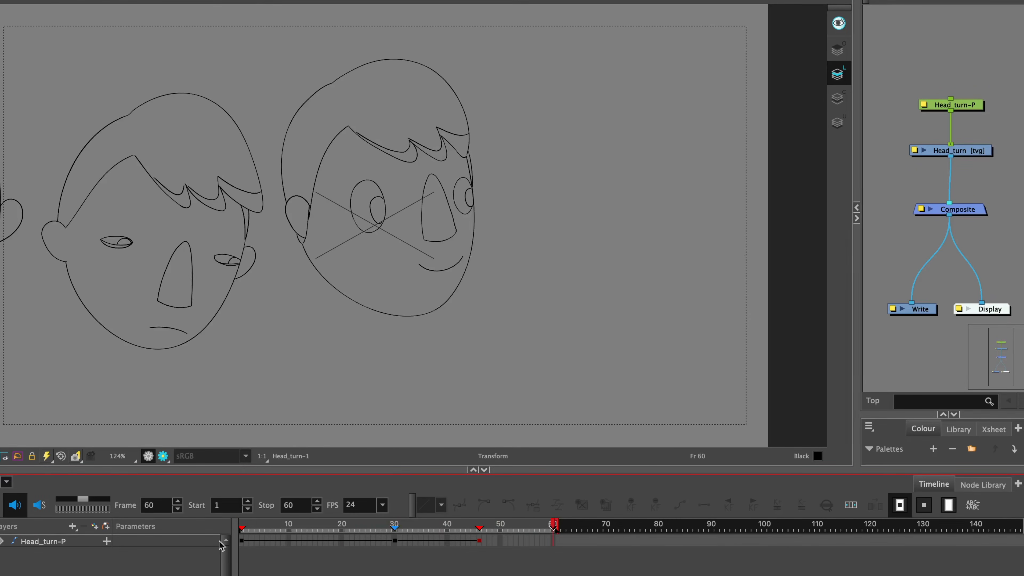
left_click(244, 523)
mouse_move(243, 523)
left_mouse_down()
mouse_move(393, 532)
mouse_move(245, 529)
left_mouse_up()
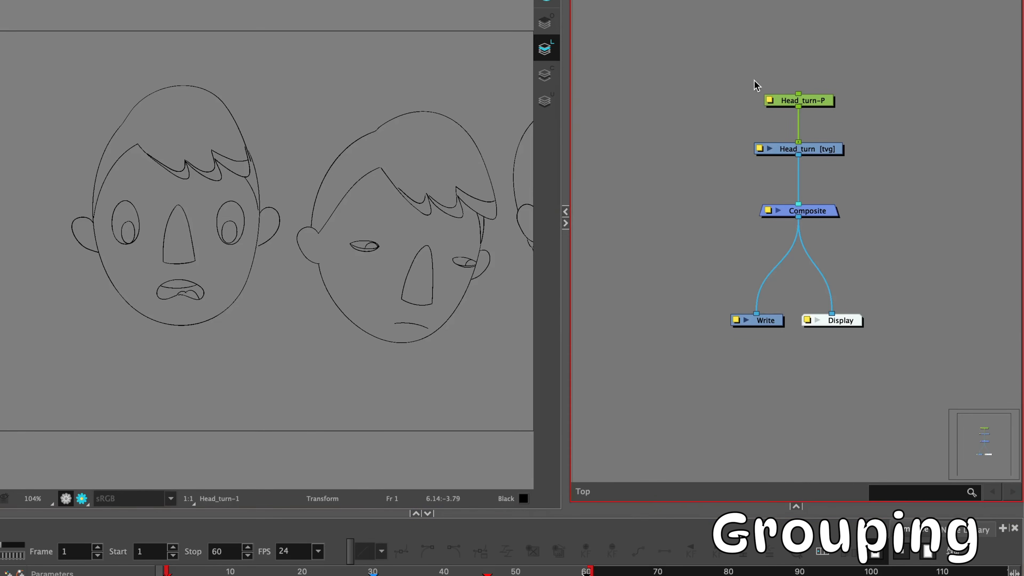
Disconnect Composite from Write and Display, and group the Head_turn-P, Head_turn and Composite nodes.
left_click_drag(760, 297, 787, 224)
left_click_drag(826, 284, 805, 250)
left_click_drag(712, 49, 865, 239)
right_click(831, 216)
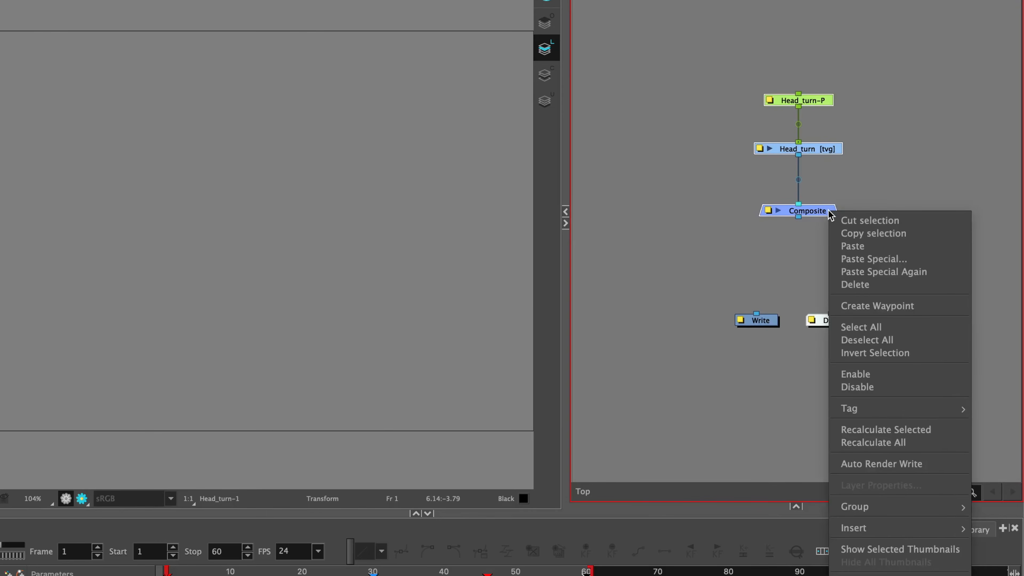
mouse_move(869, 507)
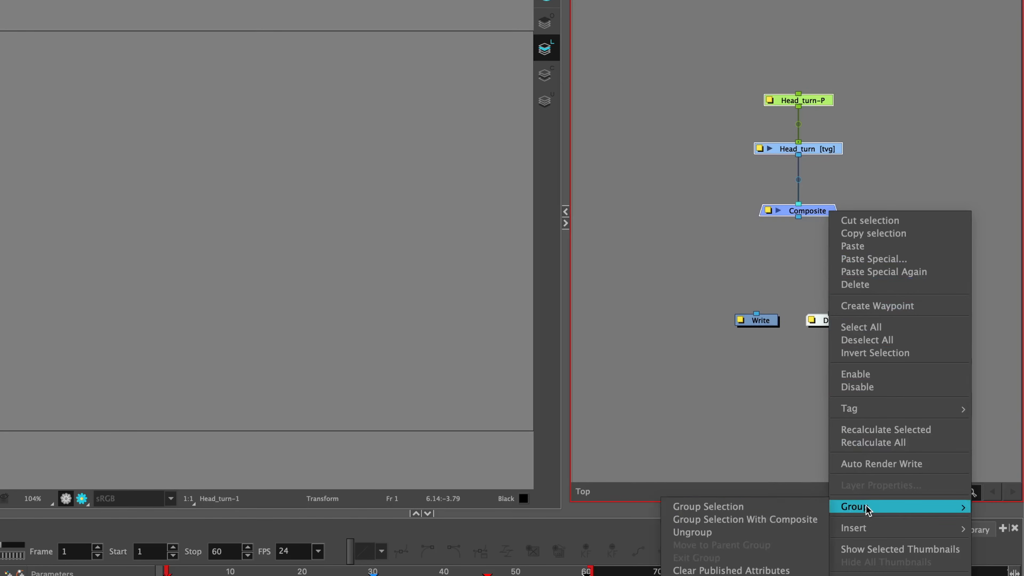
left_click(744, 507)
Copy the group into the Harmony library with modify rights enabled, keeping the template name group.tpl, and select face_guide.tpl.
key("super+c")
left_click_drag(834, 507, 839, 207)
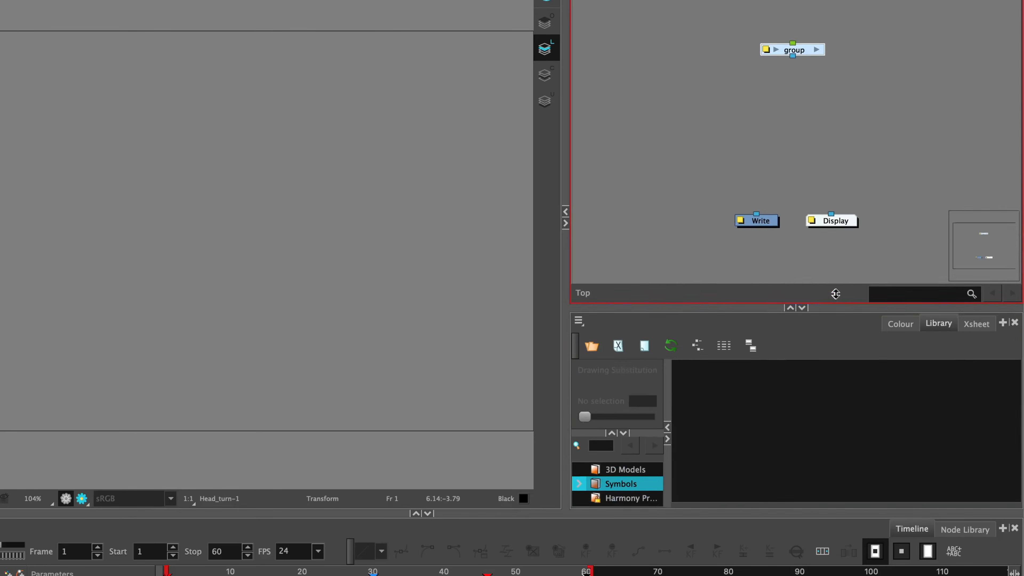
left_click(934, 223)
left_click(629, 459)
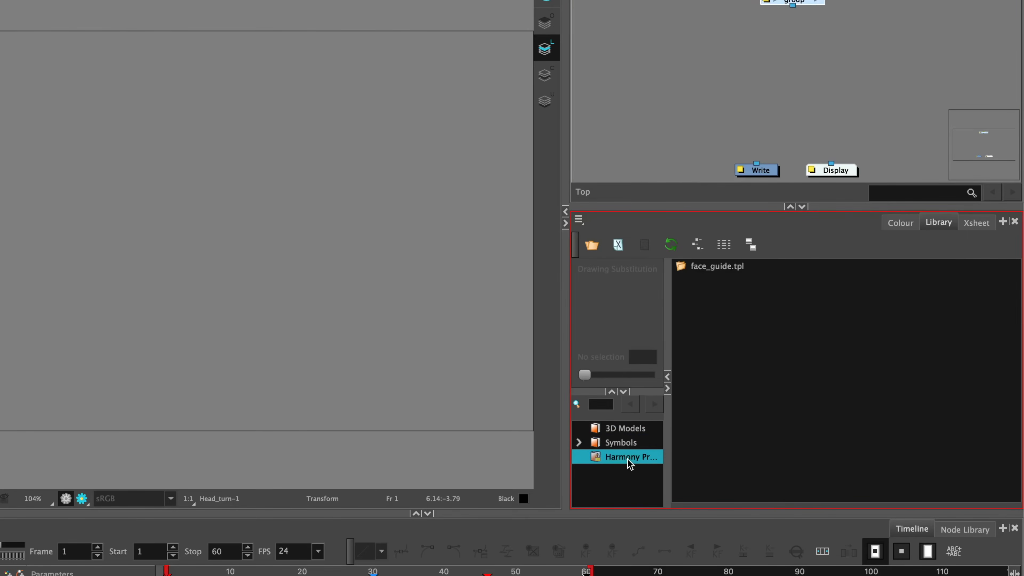
right_click(599, 464)
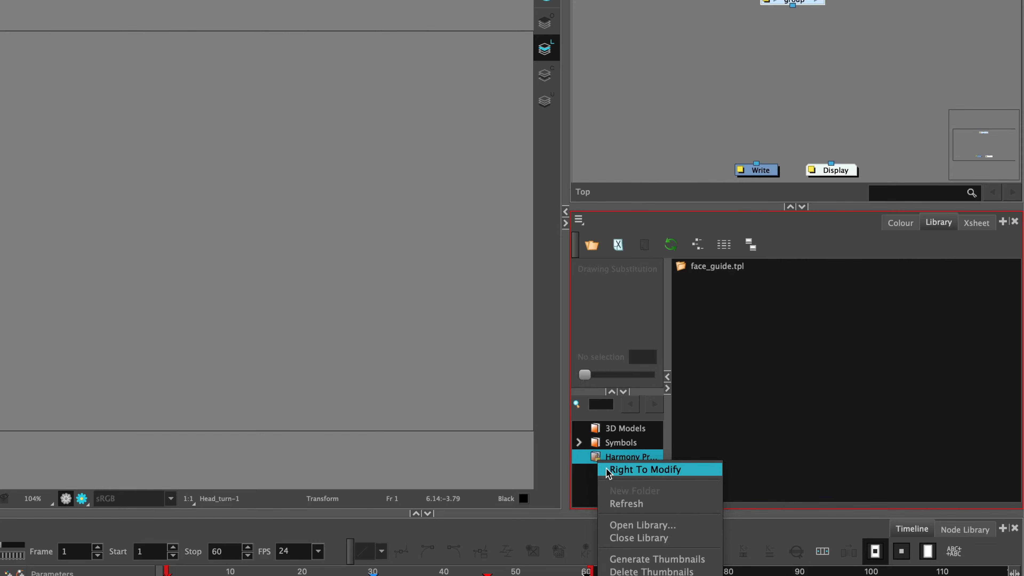
left_click(645, 469)
key("super+v")
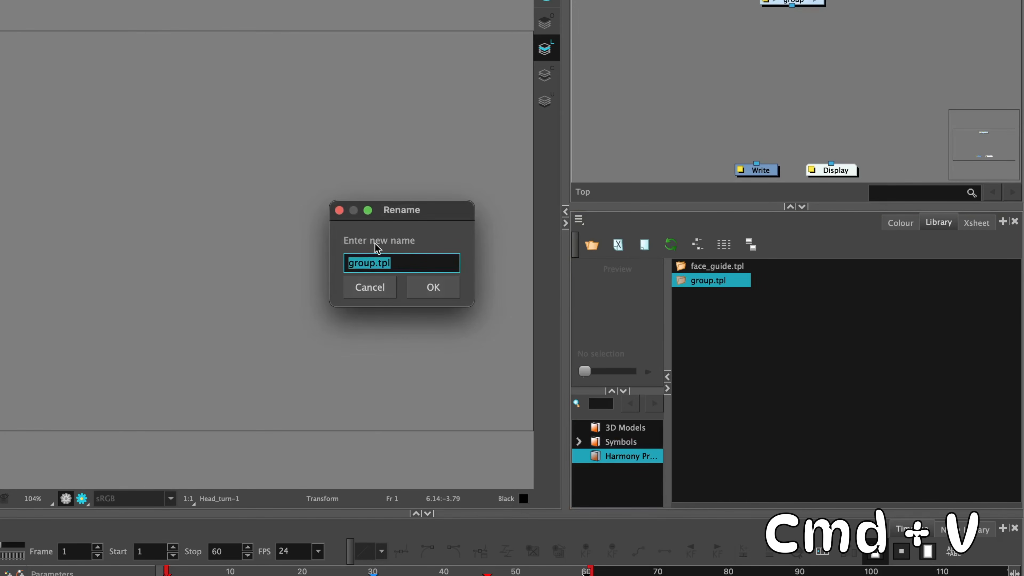
left_click(434, 287)
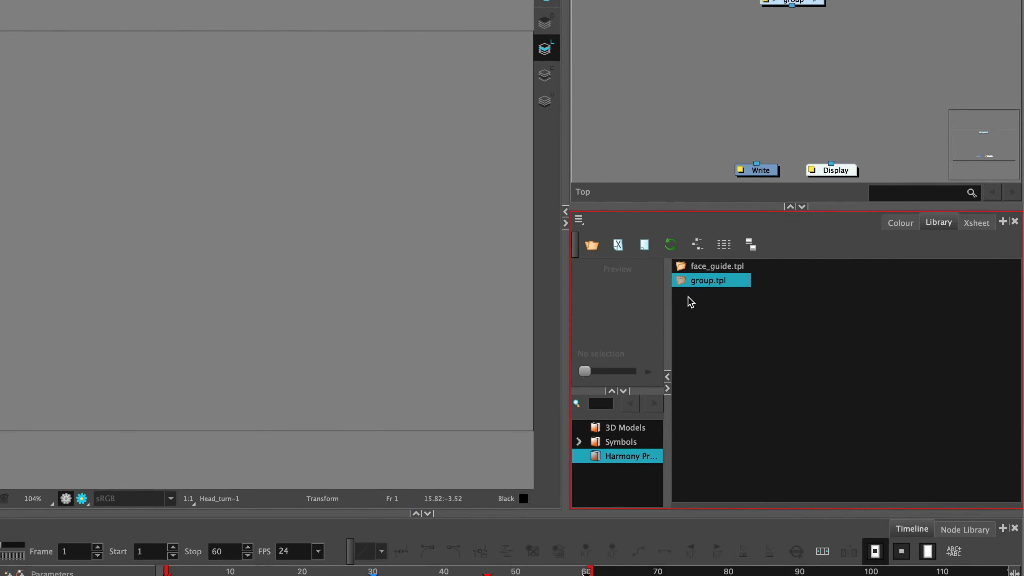
left_click(704, 267)
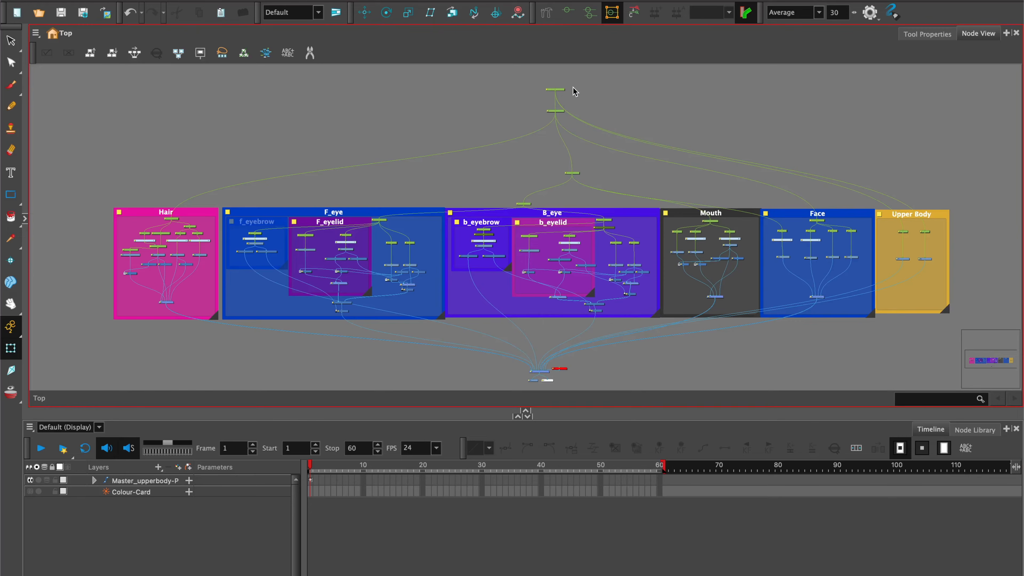
Select the topmost Master_upperbody-P peg, then expand and collapse its child layers in the timeline.
left_click(560, 89)
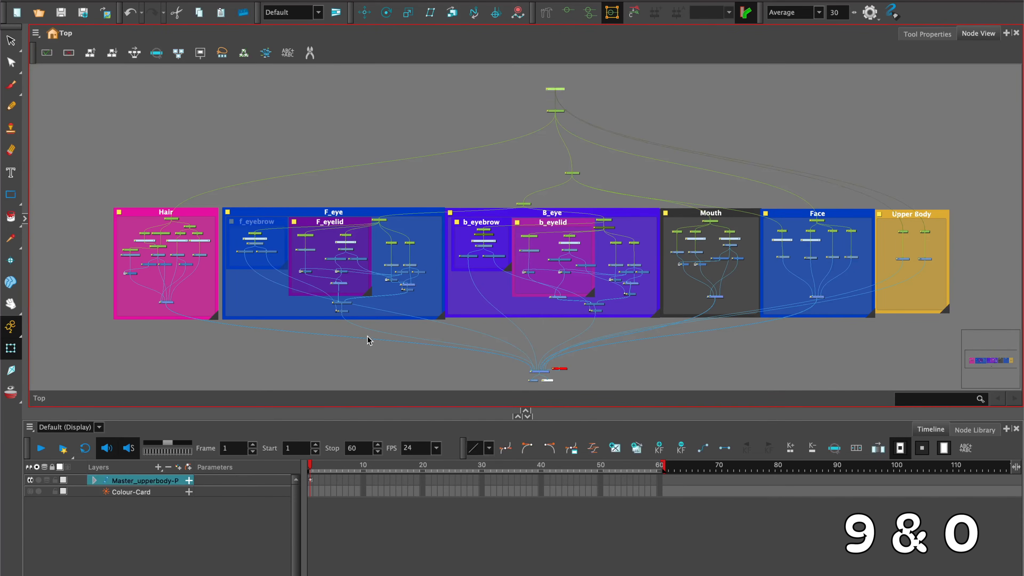
key("9")
key("0")
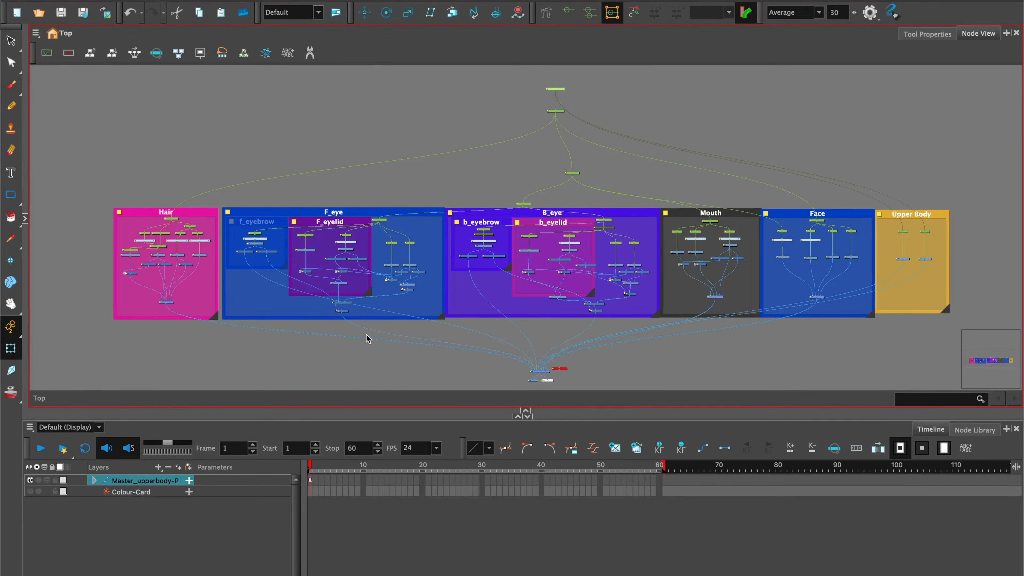
key("9")
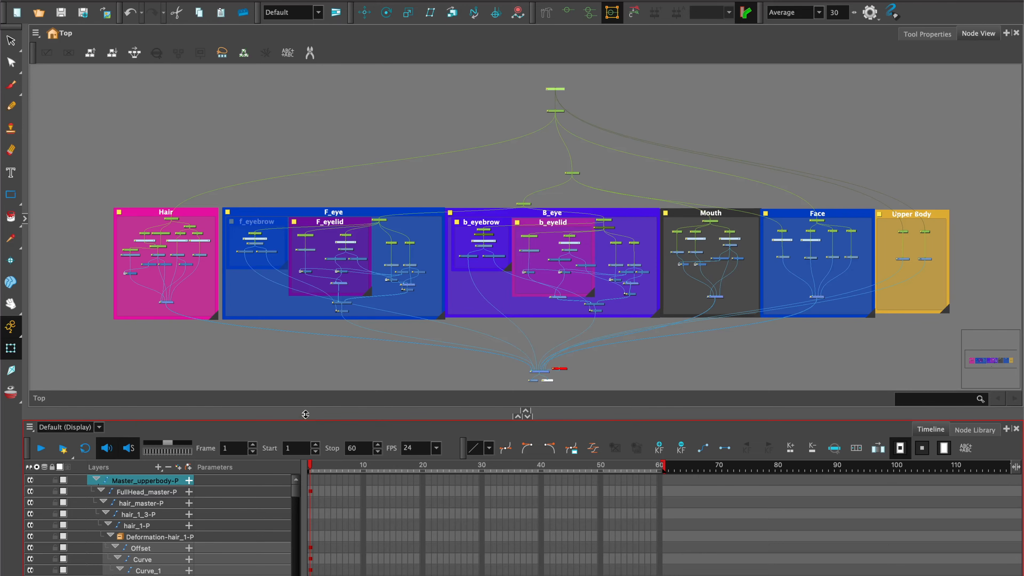
left_click_drag(305, 414, 305, 398)
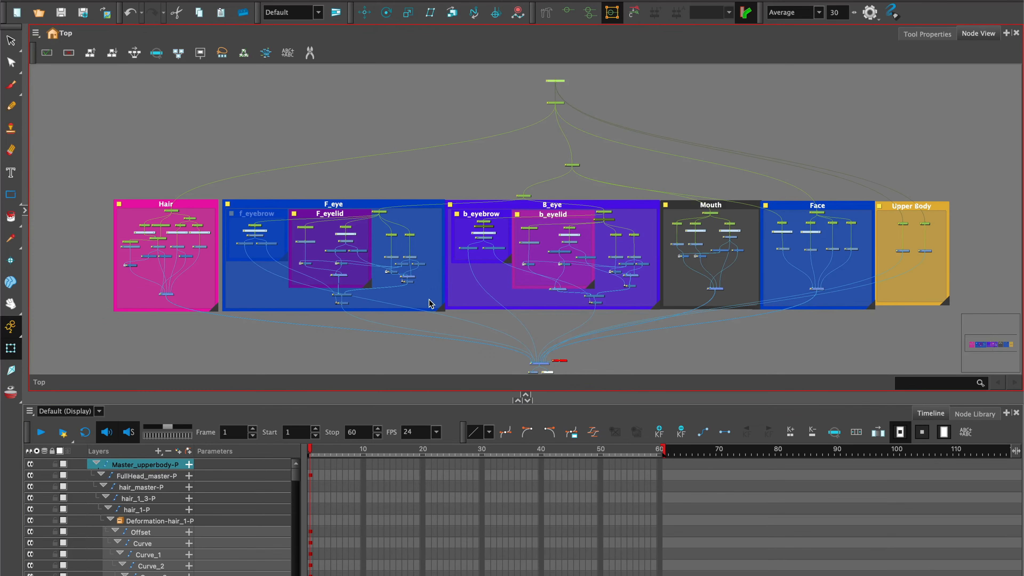
key("0")
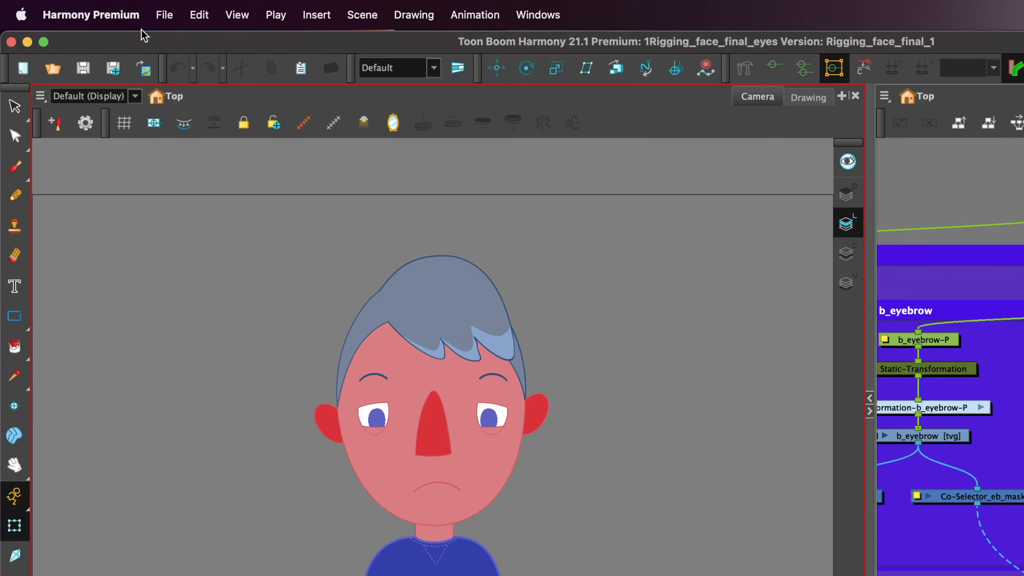
Import the sound file dogbark2.mp3 from the SFX folder into the scene.
left_click(164, 15)
mouse_move(206, 247)
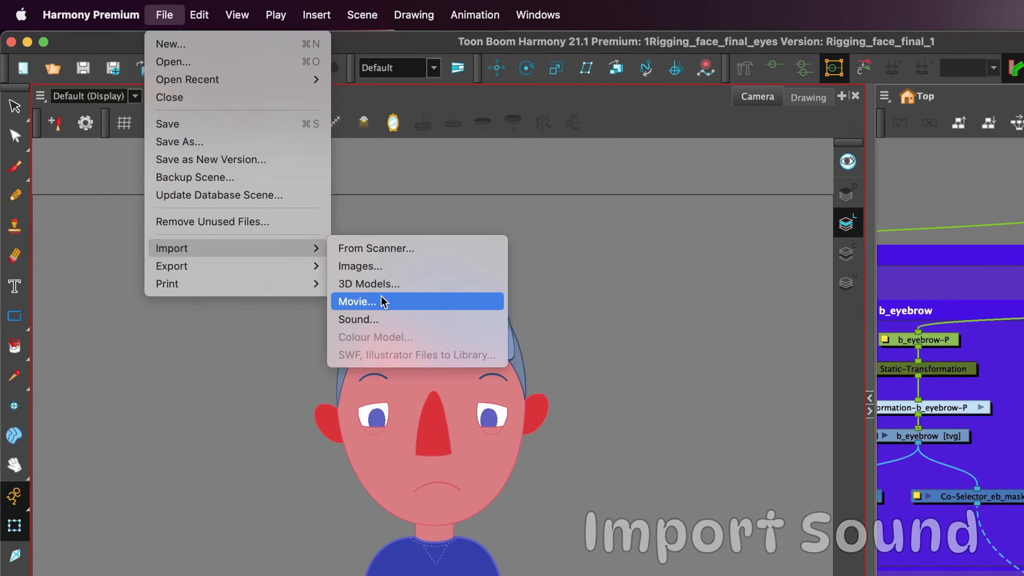
left_click(380, 319)
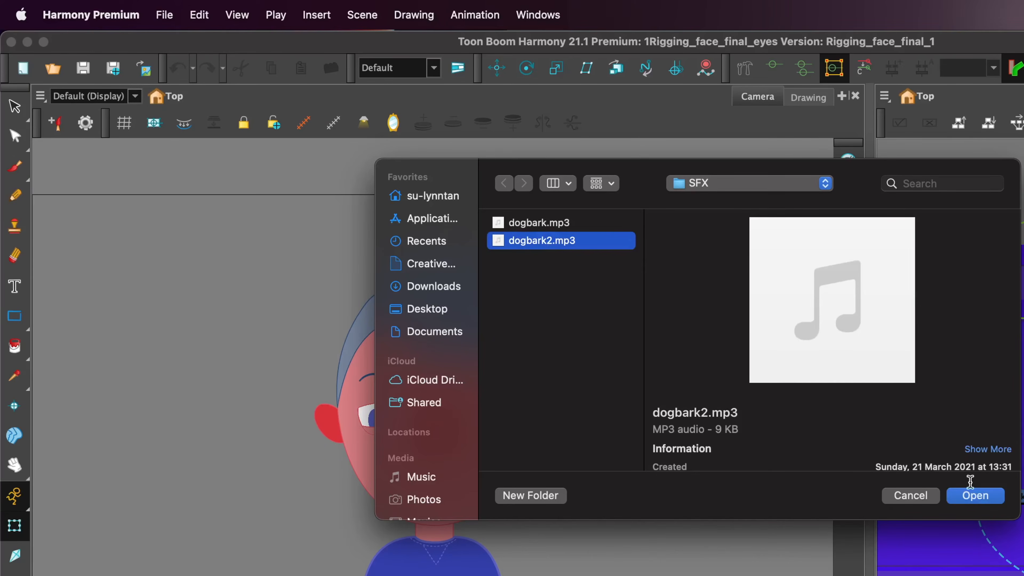
left_click(976, 495)
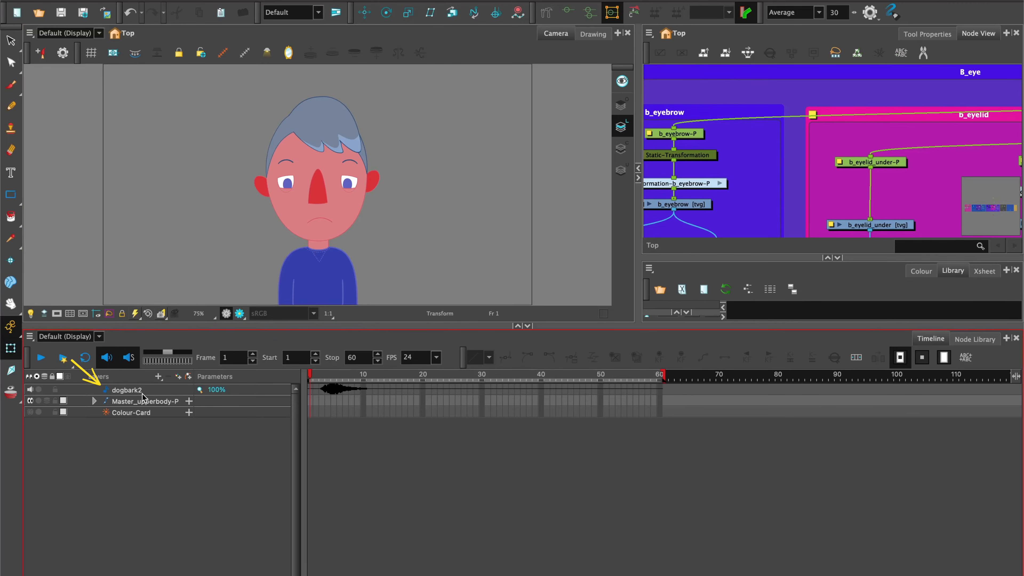
Set the dogbark2 sound to start at frame 12 and stop at frame 21 in the Sound Element Editor.
double_click(106, 390)
left_click(334, 205)
left_click(345, 287)
type("2")
key("Tab")
type("21")
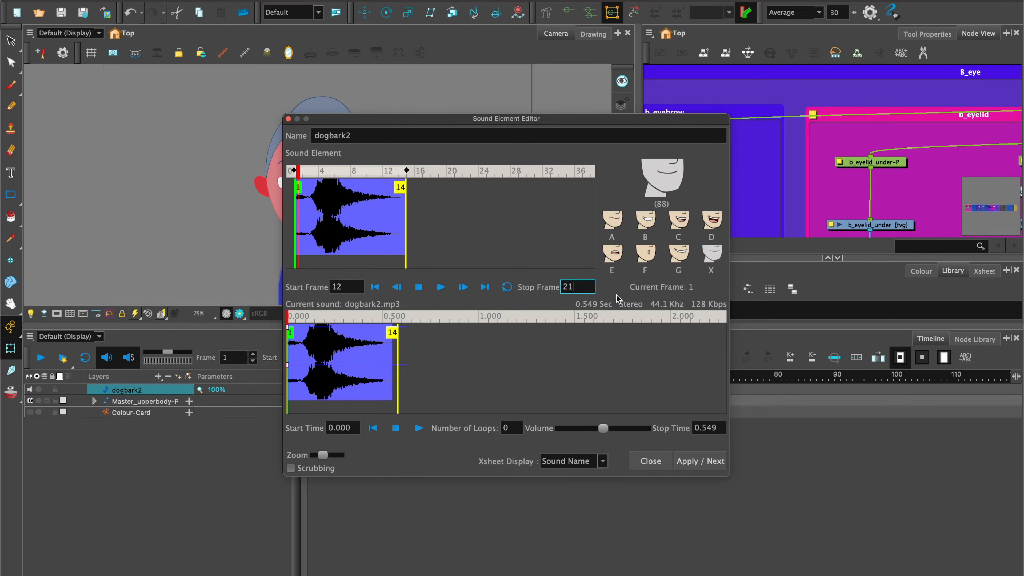
key("Return")
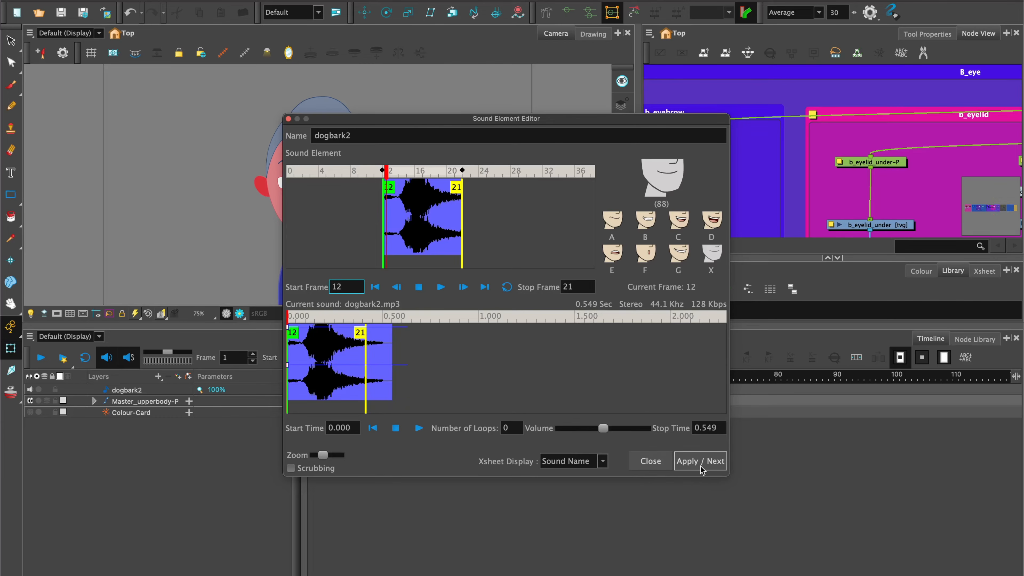
left_click(649, 462)
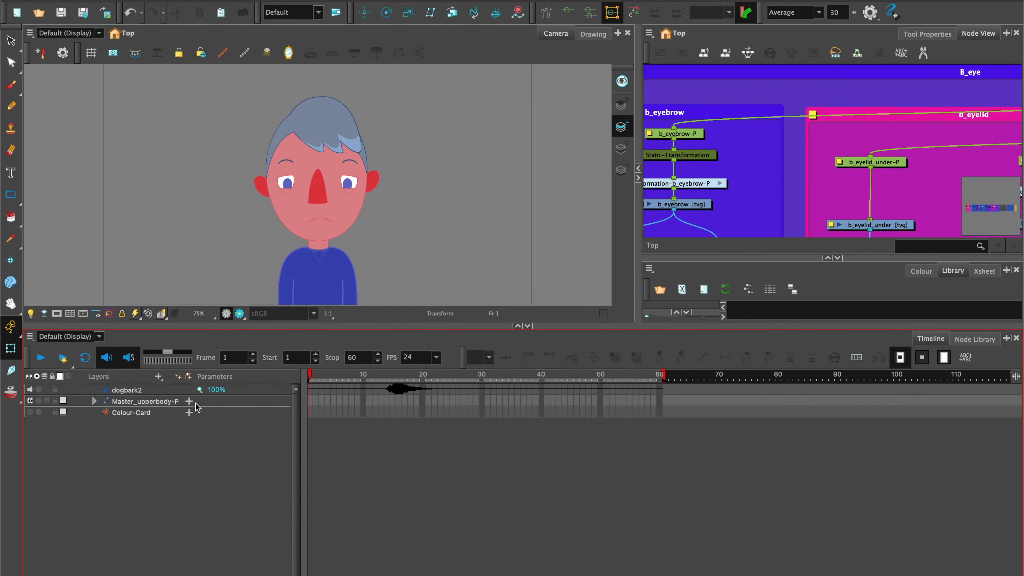
Turn on sound scrubbing and scrub the playhead along the timeline to hear the dogbark2 sound.
left_click(124, 364)
left_click_drag(310, 377, 401, 379)
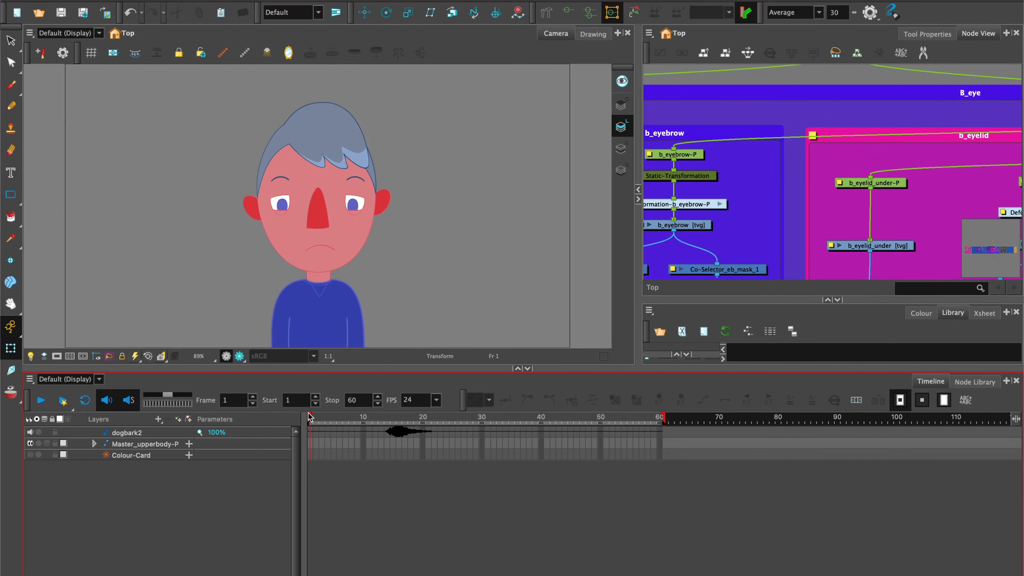
mouse_move(308, 417)
left_mouse_down()
mouse_move(357, 419)
mouse_move(317, 425)
left_mouse_up()
left_click_drag(317, 420, 350, 422)
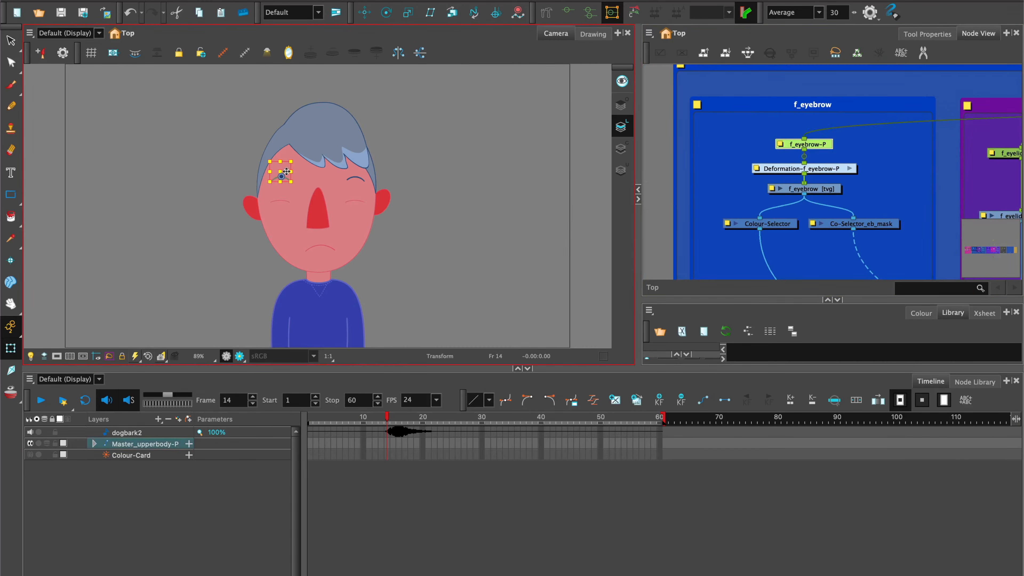
At frame 14, raise the f_eyebrow and swap the f_eye drawing to a half-open eye, then select Master_upperbody-P.
left_click_drag(285, 171, 285, 163)
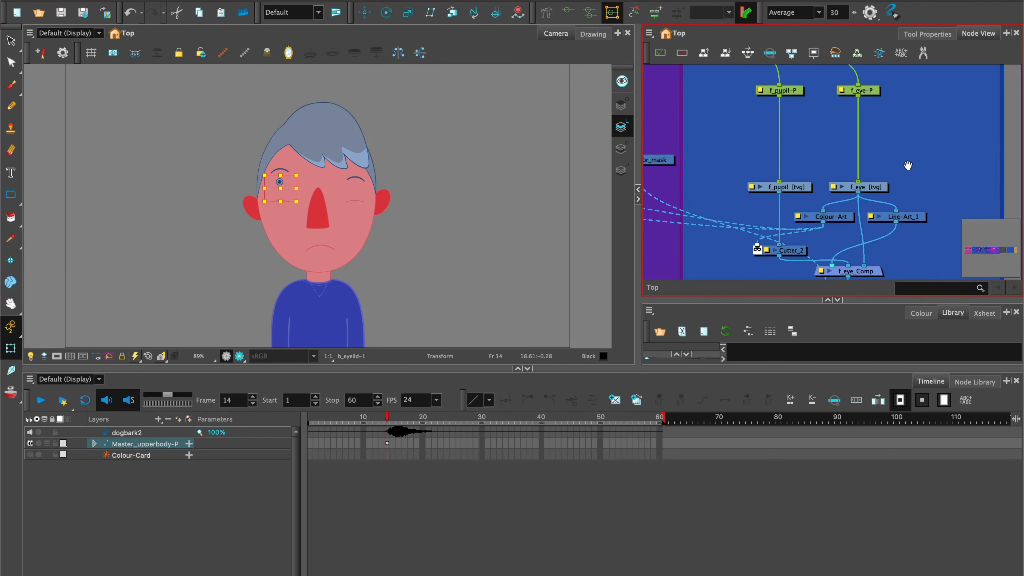
left_click_drag(907, 165, 897, 161)
left_click(868, 183)
key("[")
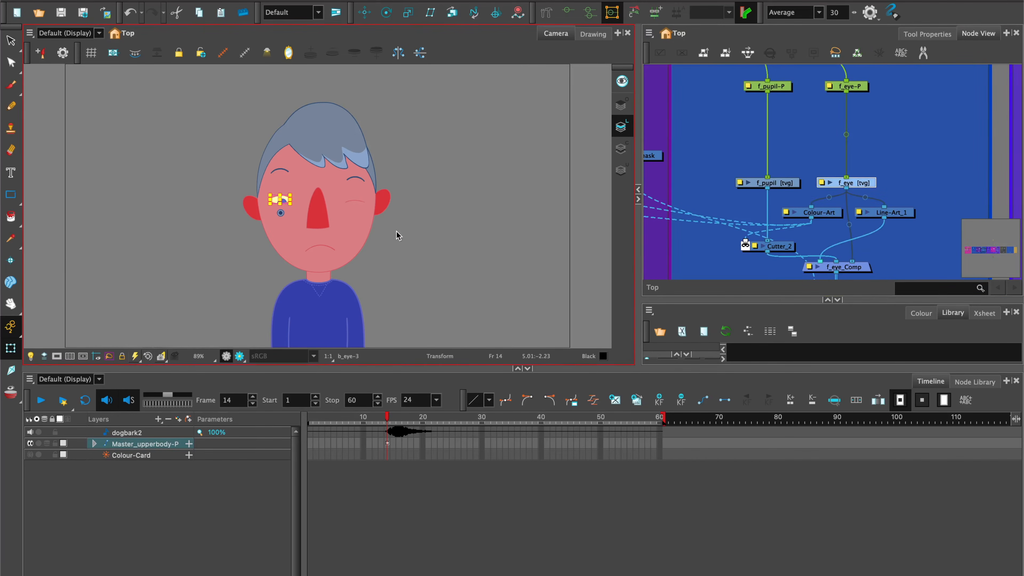
left_click(396, 232)
left_click(163, 446)
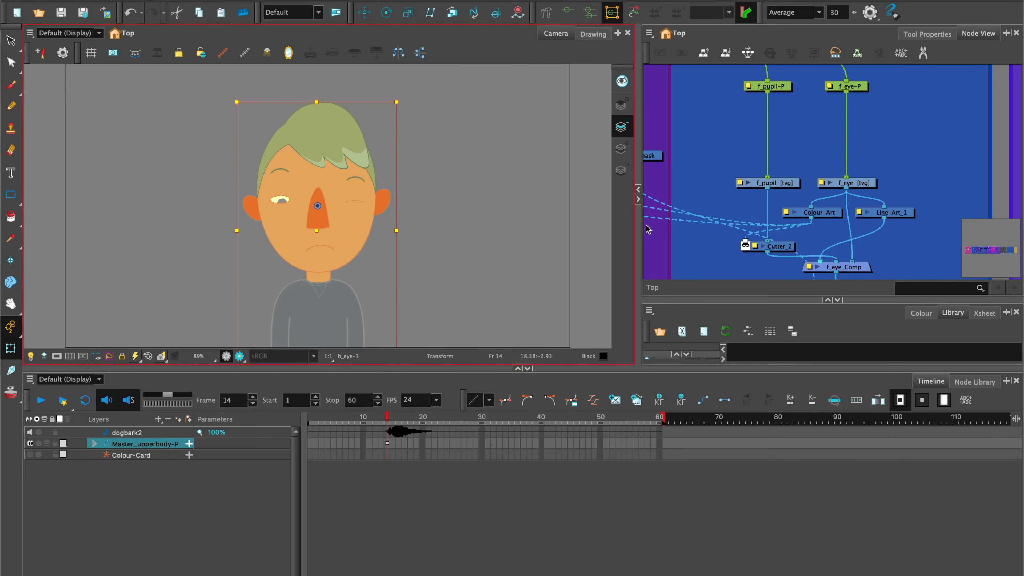
left_click_drag(765, 163, 803, 251)
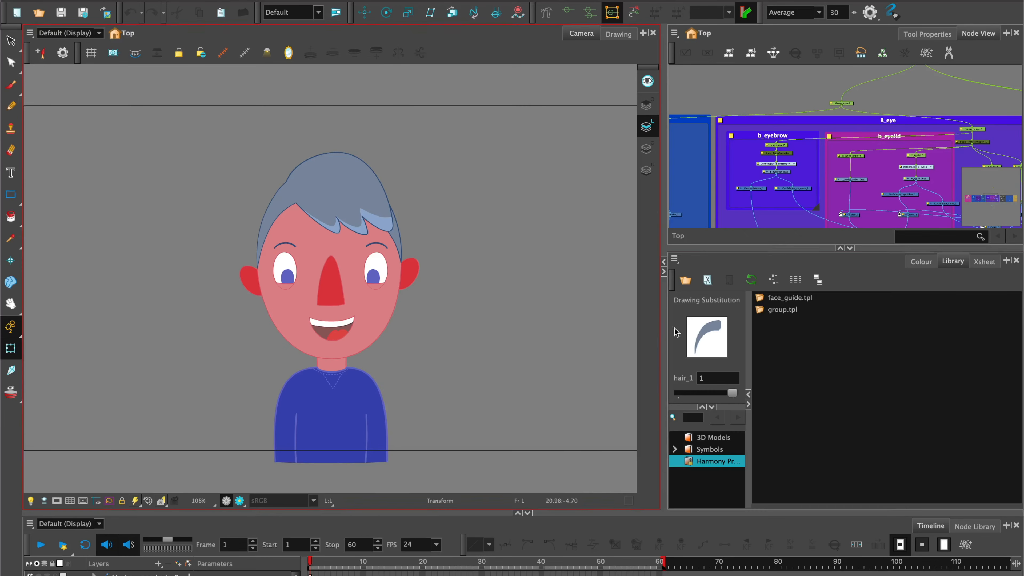
Add the face_guide.tpl template to the rig scene and connect its group node to the leftmost port of the main Composite.
left_click_drag(768, 298, 487, 303)
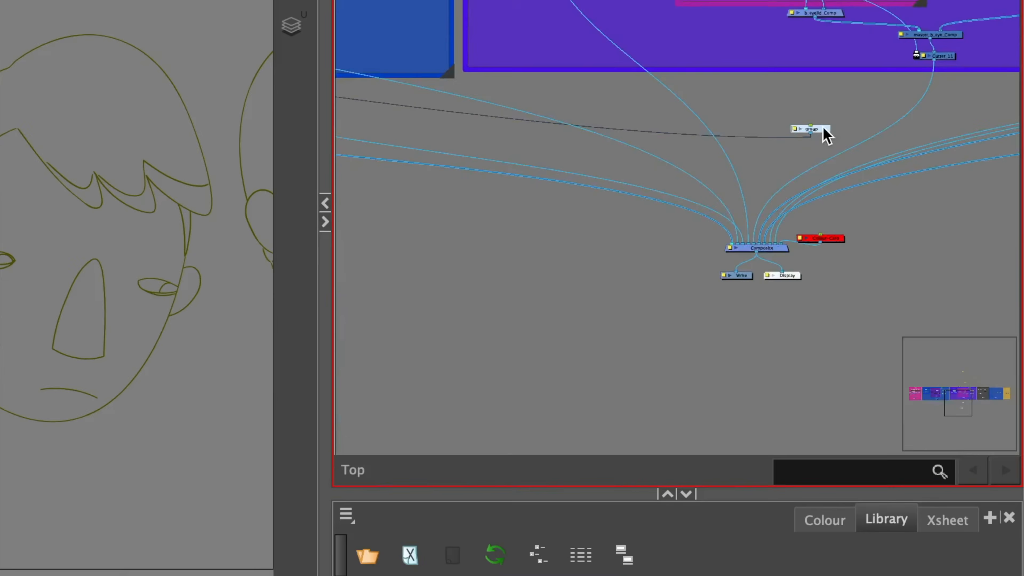
mouse_move(823, 129)
left_mouse_down()
mouse_move(528, 277)
mouse_move(551, 223)
mouse_move(717, 219)
mouse_move(727, 247)
left_mouse_up()
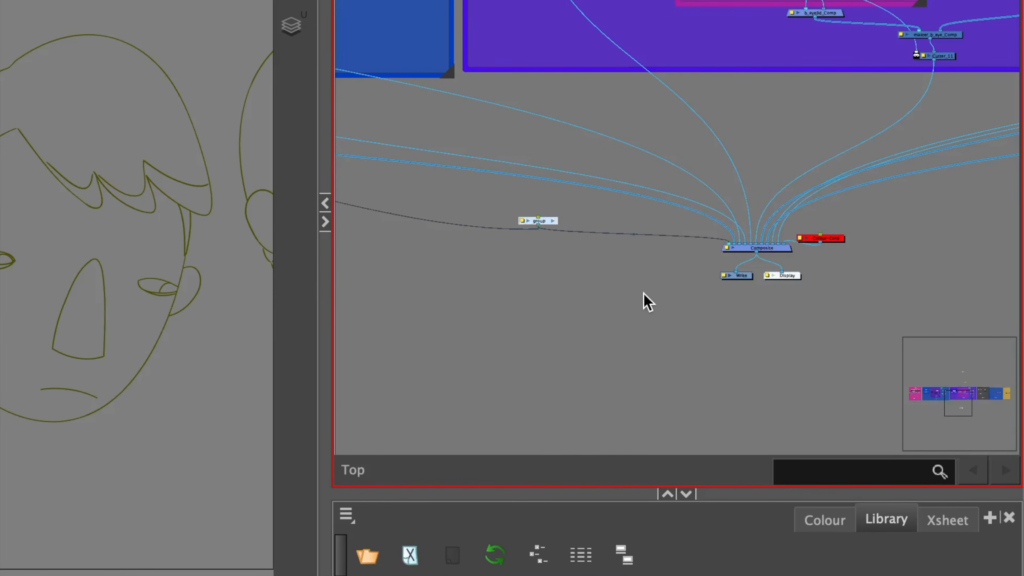
left_click_drag(551, 225, 561, 213)
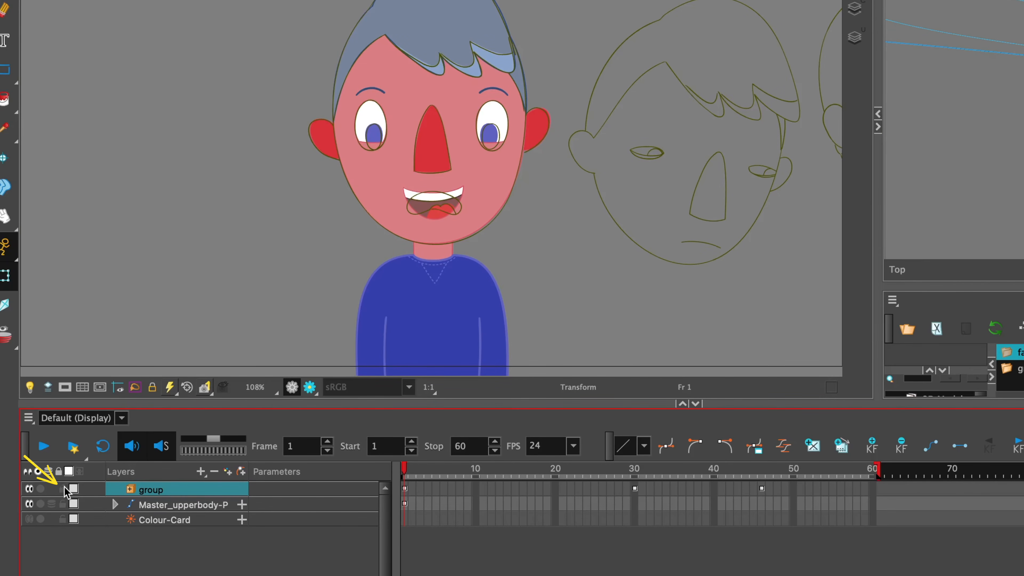
Lock the guide group layer and select the Master_upperbody-P layer.
left_click(61, 487)
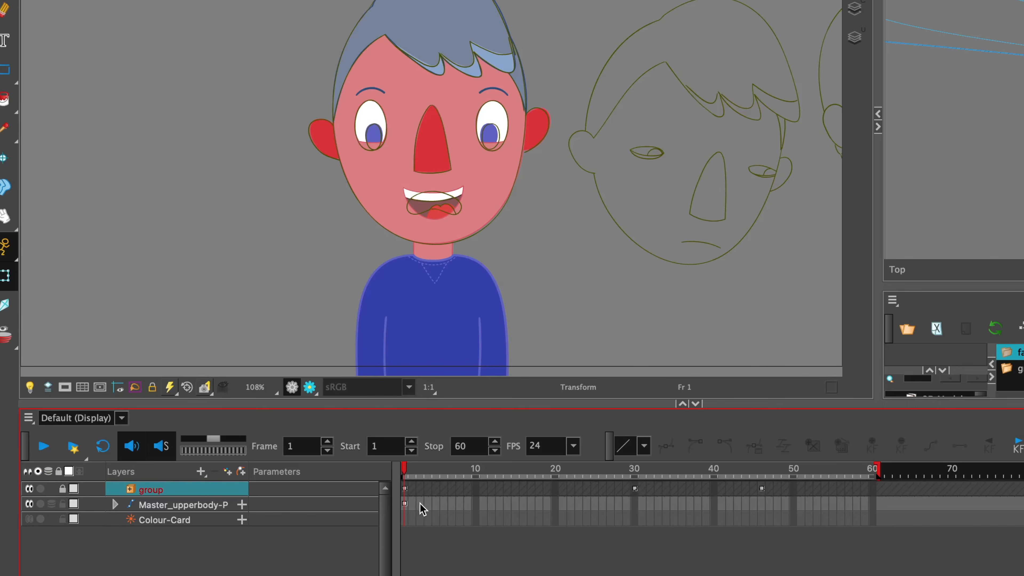
left_click(190, 505)
left_click(666, 316)
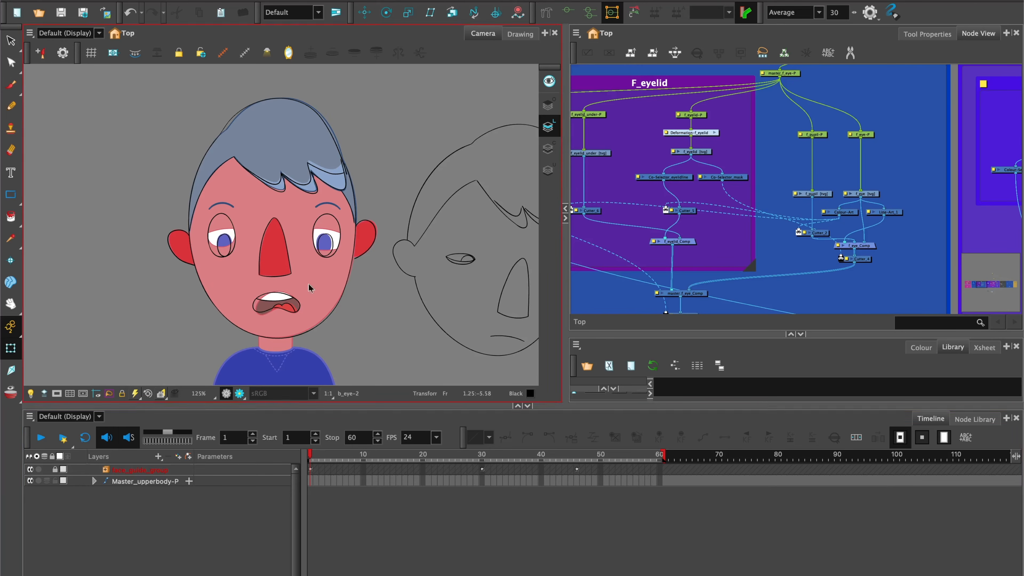
At frame 30 of Master_upperbody-P, select the facial features and move the eyes and nose onto the second guide drawing.
left_click(313, 481)
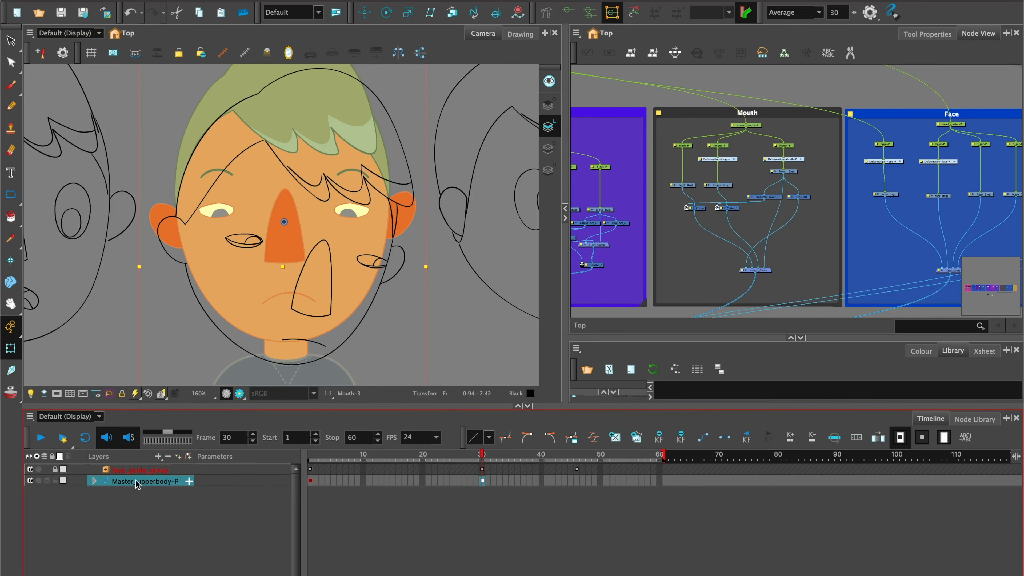
left_click(223, 213)
key("b")
key("b")
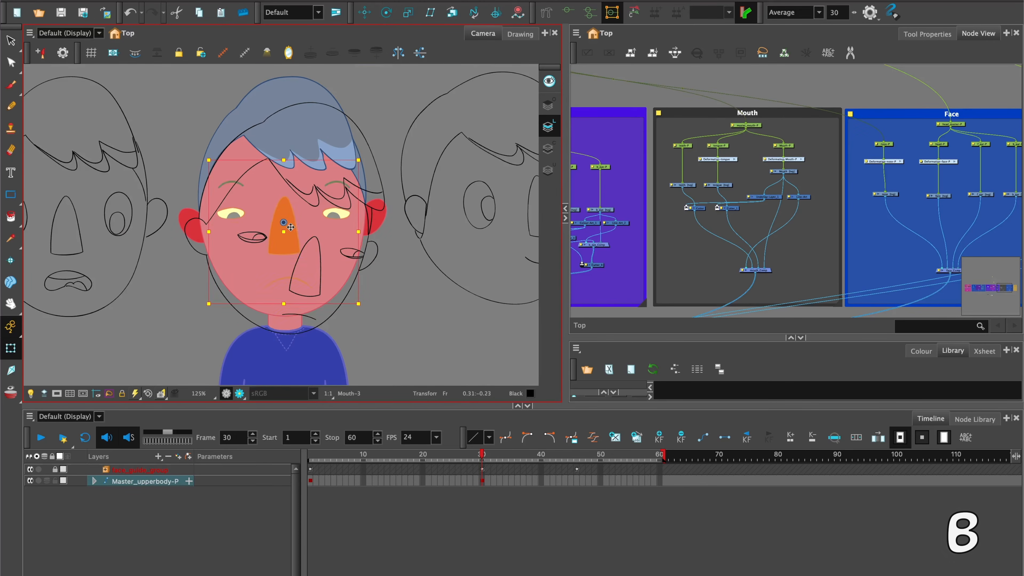
Reshape the side hair and fringe with their deformer curves to match the guide outline at frame 30.
left_click(236, 143)
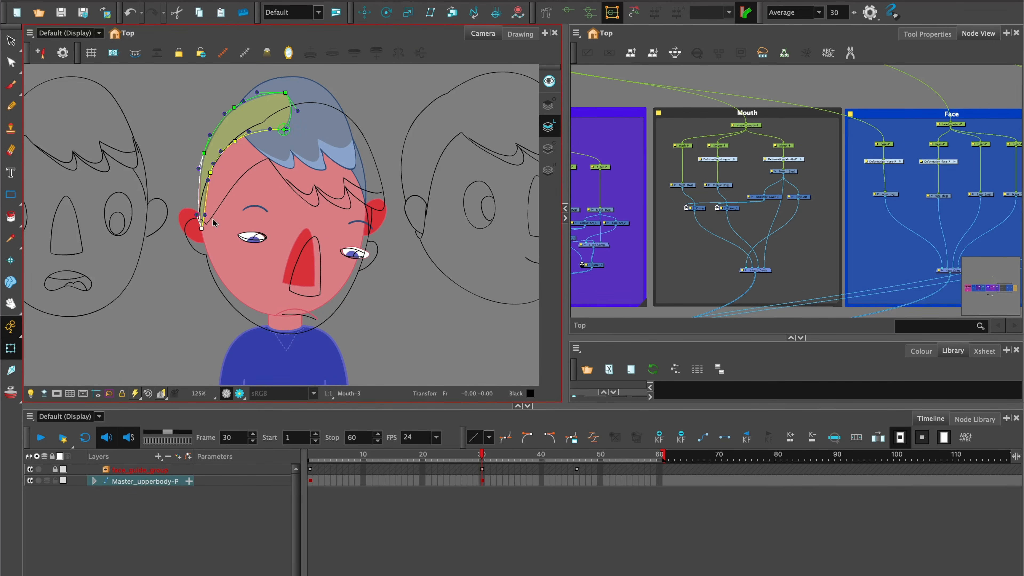
scroll(230, 158, "up", 2)
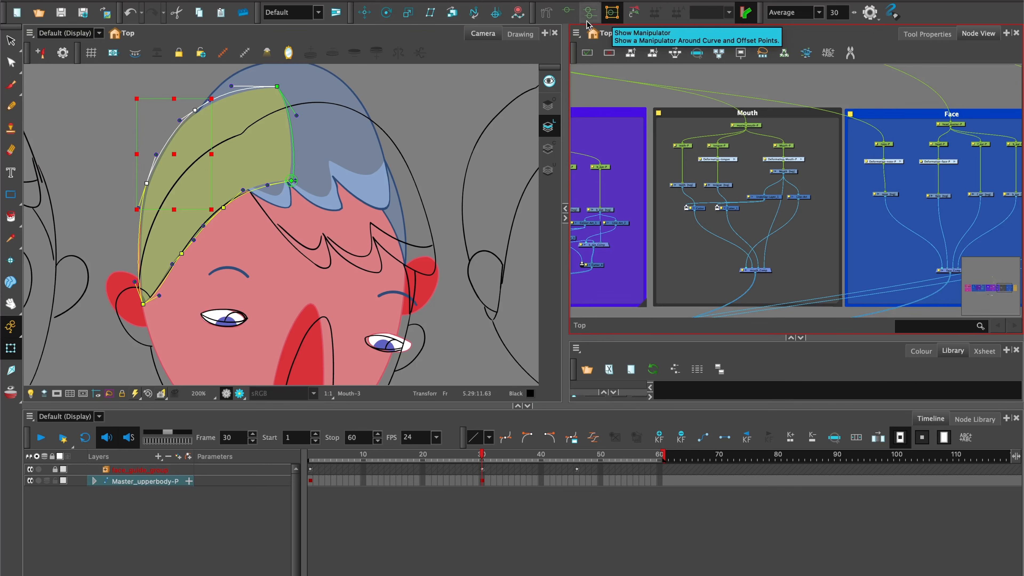
left_click(290, 110)
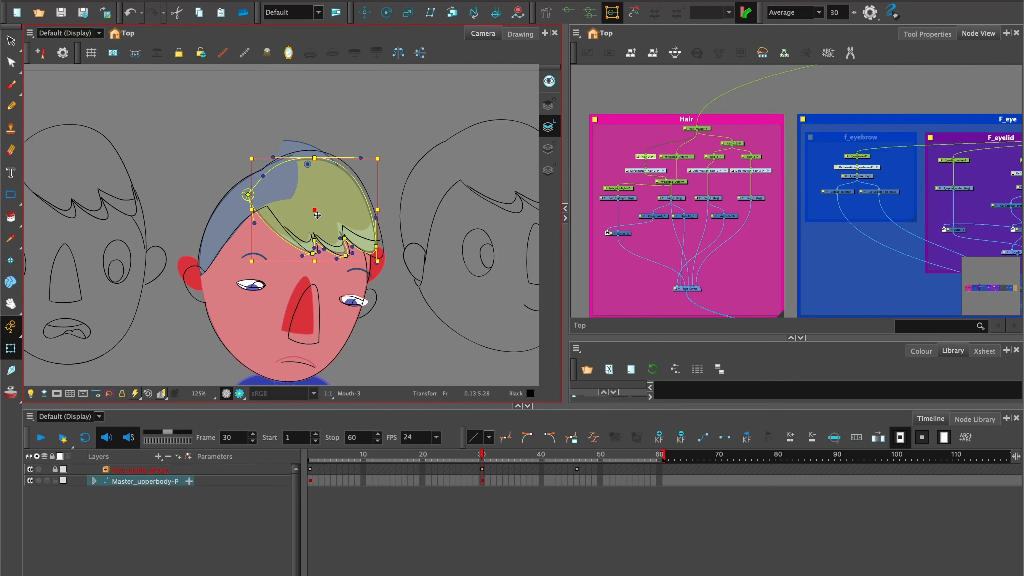
scroll(282, 154, "up", 3)
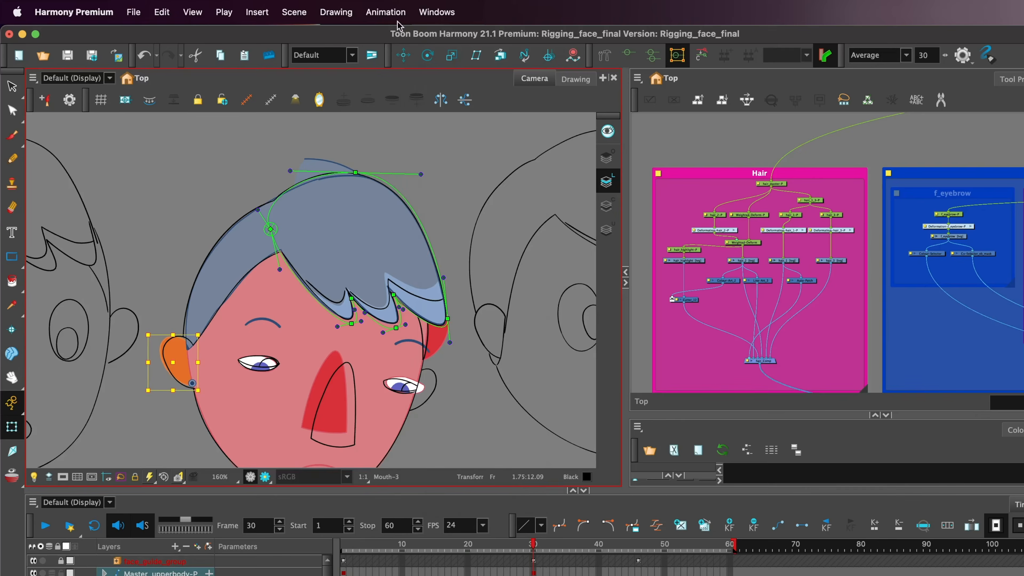
Set f_ear-P's z position to .001 in Coord. And Control Points and move the ear onto the frame 30 guide.
left_click(437, 12)
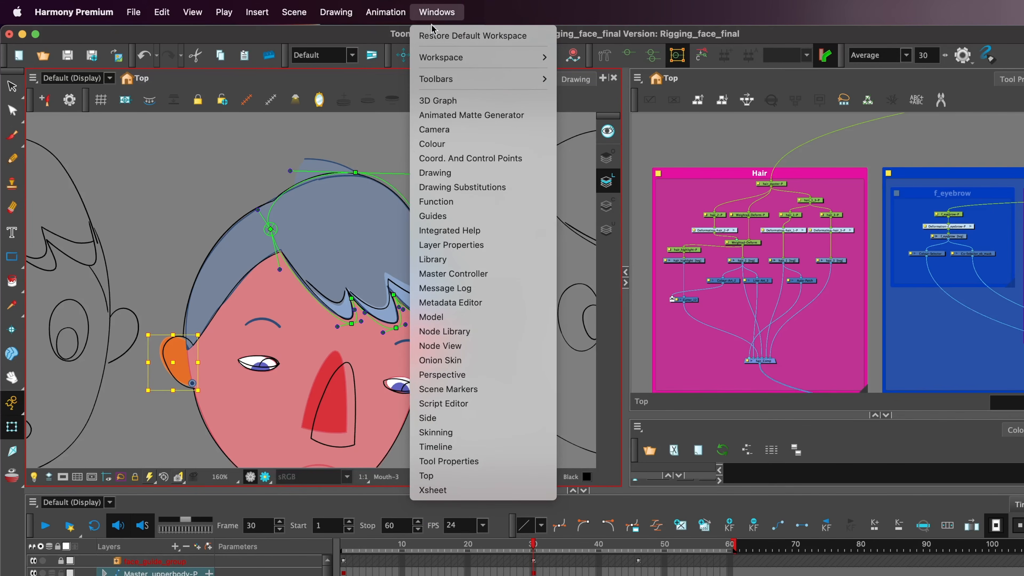
left_click(470, 159)
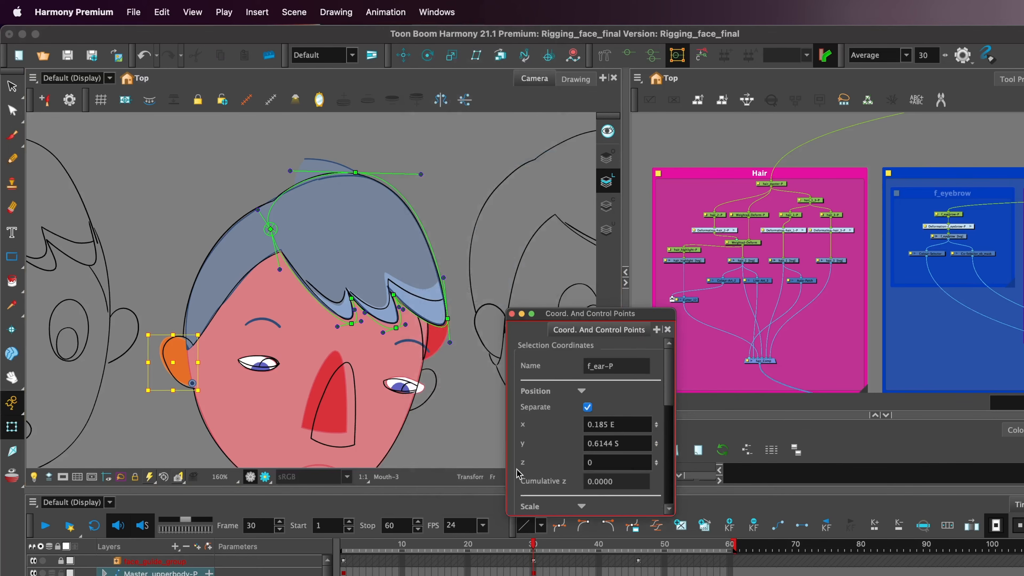
left_click(589, 463)
type(".001")
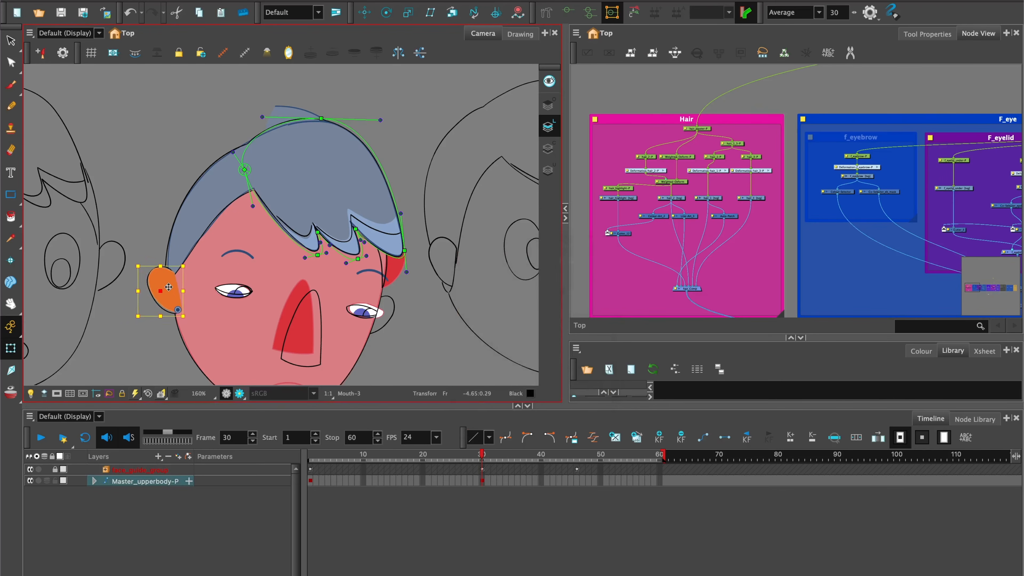
left_click_drag(163, 287, 169, 281)
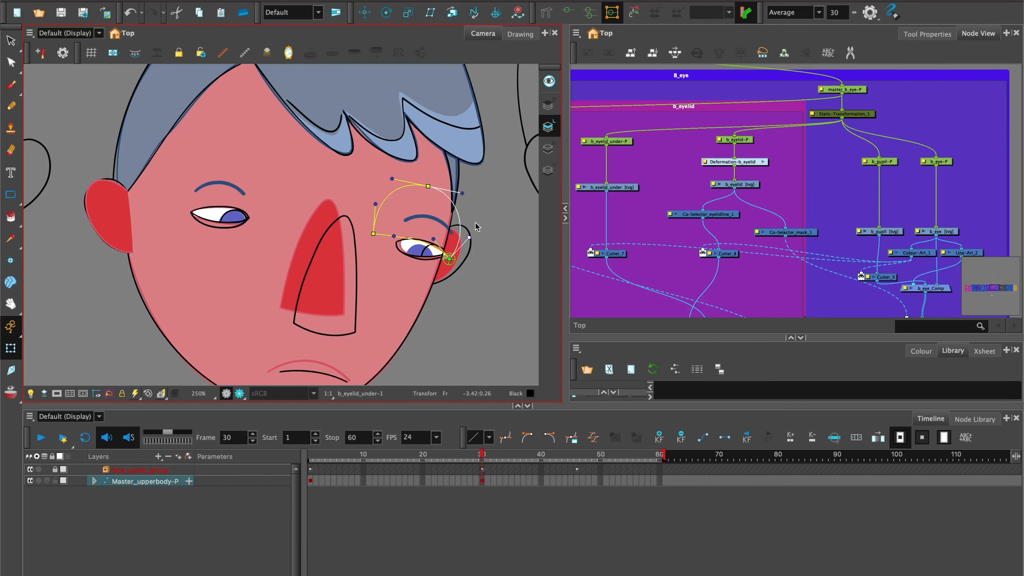
scroll(873, 209, "up", 2)
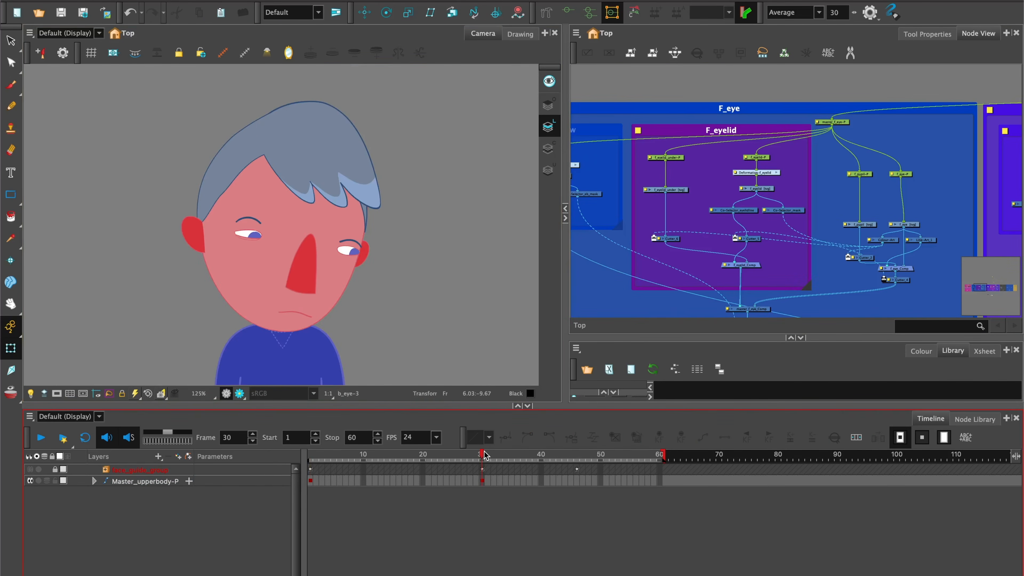
Scrub back from frame 30 to check the head turn, and add a keyframe on Master_upperbody-P at frame 46.
left_click_drag(484, 455, 442, 461)
left_click(399, 481)
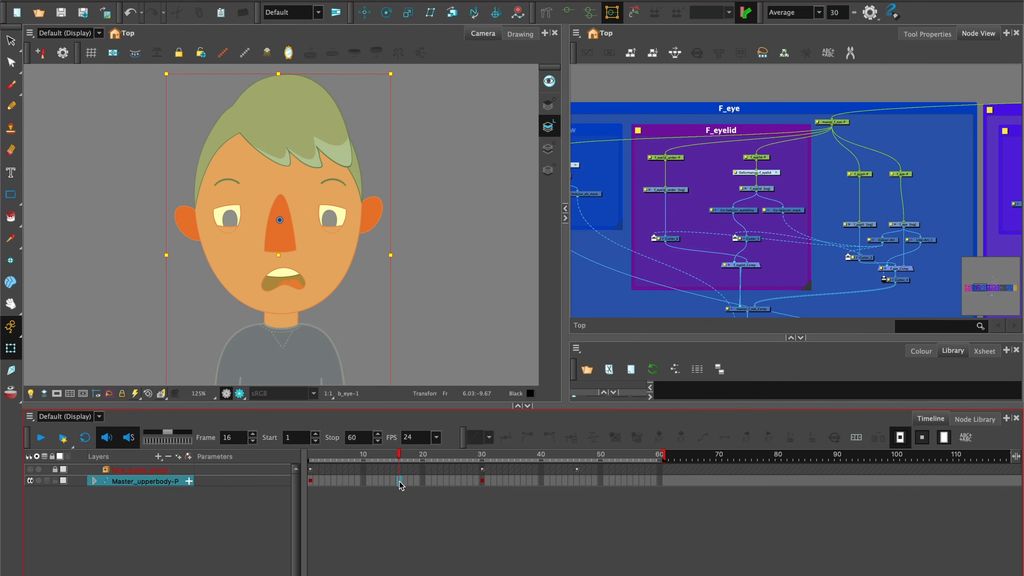
left_click(577, 481)
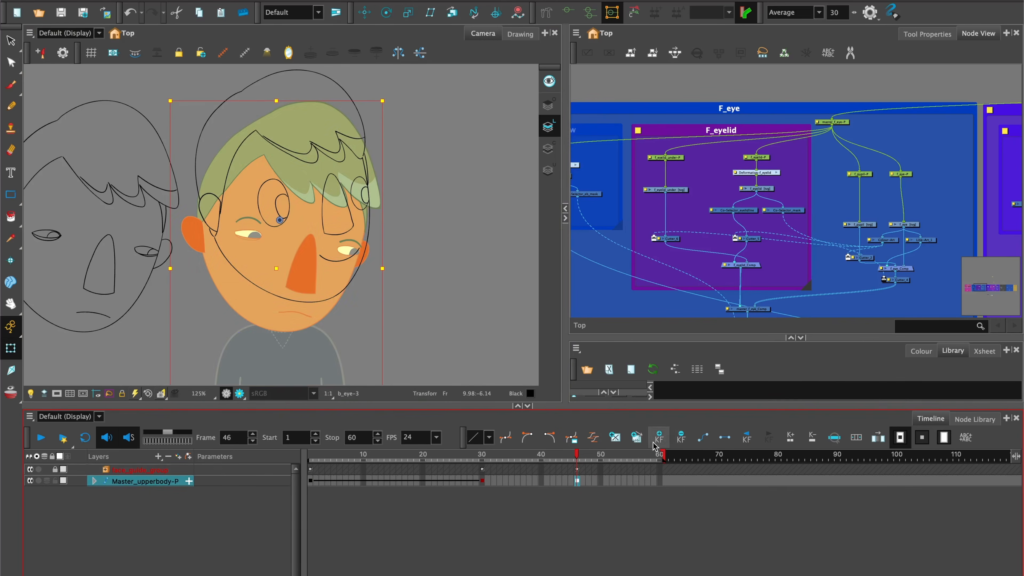
left_click(659, 437)
At frame 46, move both eyes and the nose together up toward the third guide drawing and adjust their placement.
left_click(254, 235)
left_click(349, 251, "shift")
left_click(312, 267, "shift")
left_click_drag(312, 268, 324, 231)
left_click_drag(394, 304, 421, 268)
left_click_drag(329, 235, 335, 224)
Fit the face contour and the side hair to the guide outline at frame 46.
left_click(406, 303)
left_click(311, 279)
left_click_drag(311, 280, 324, 250)
left_click_drag(389, 311, 413, 283)
left_click_drag(213, 220, 203, 223)
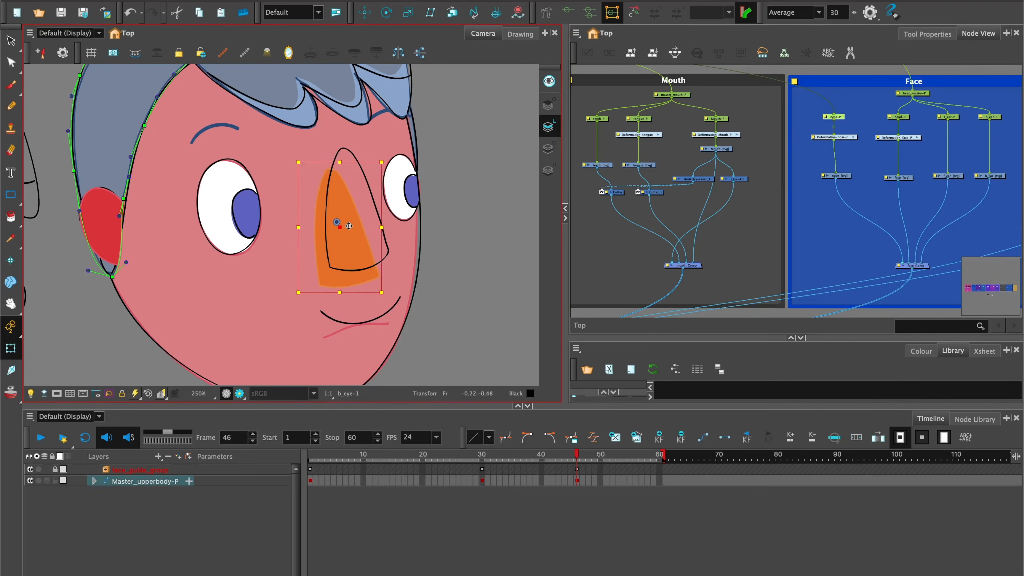
Move the nose onto the frame 46 guide and reshape it with its deformer points.
left_click_drag(347, 205, 358, 189)
left_click(568, 12)
left_click_drag(391, 259, 389, 254)
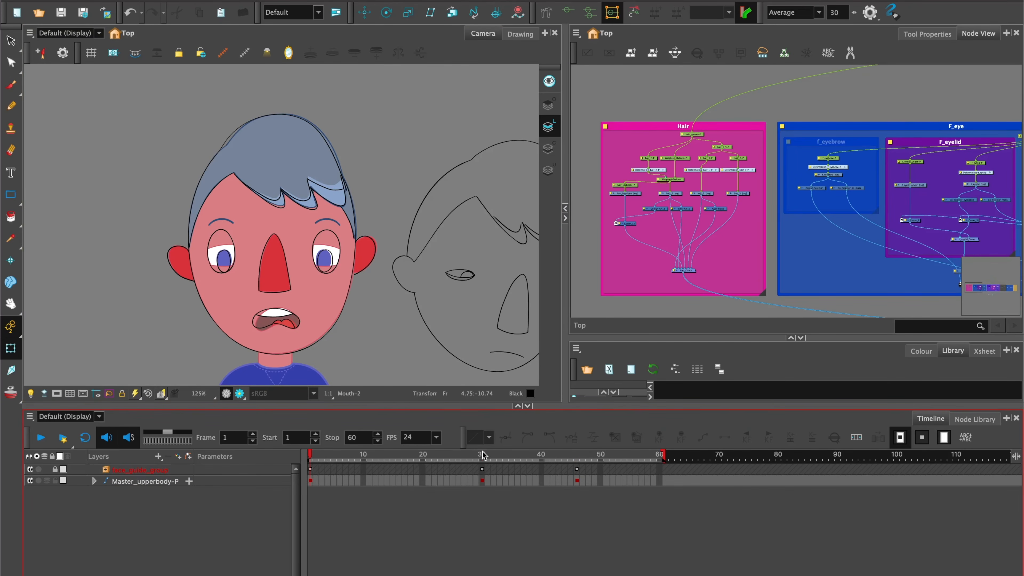
Compare the poses at frames 30 and 46, then set motion keyframes on Master_upperbody-P between the frame 1, 30 and 46 poses.
left_click(482, 454)
left_click(578, 455)
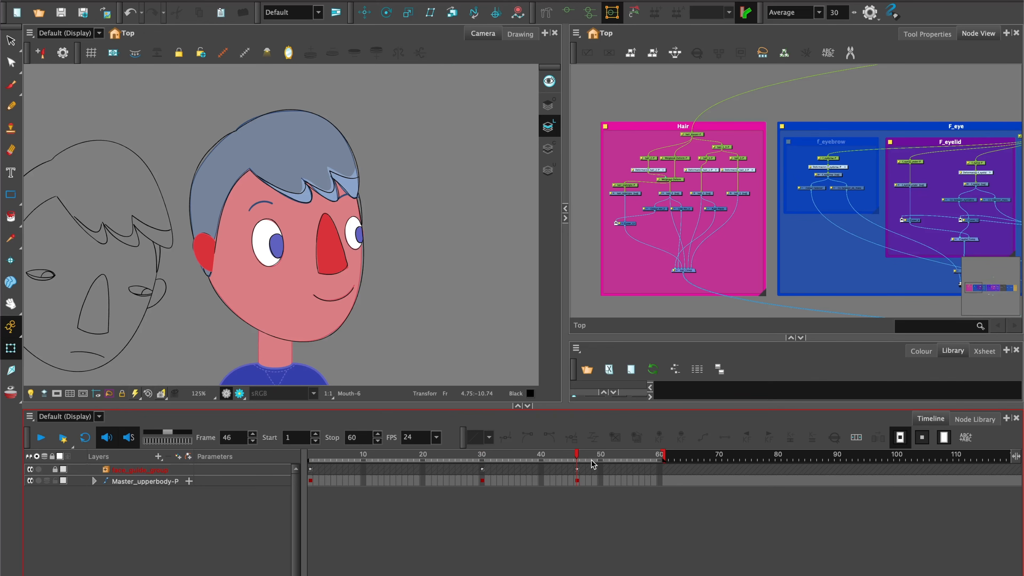
left_click(429, 480)
key("super+k")
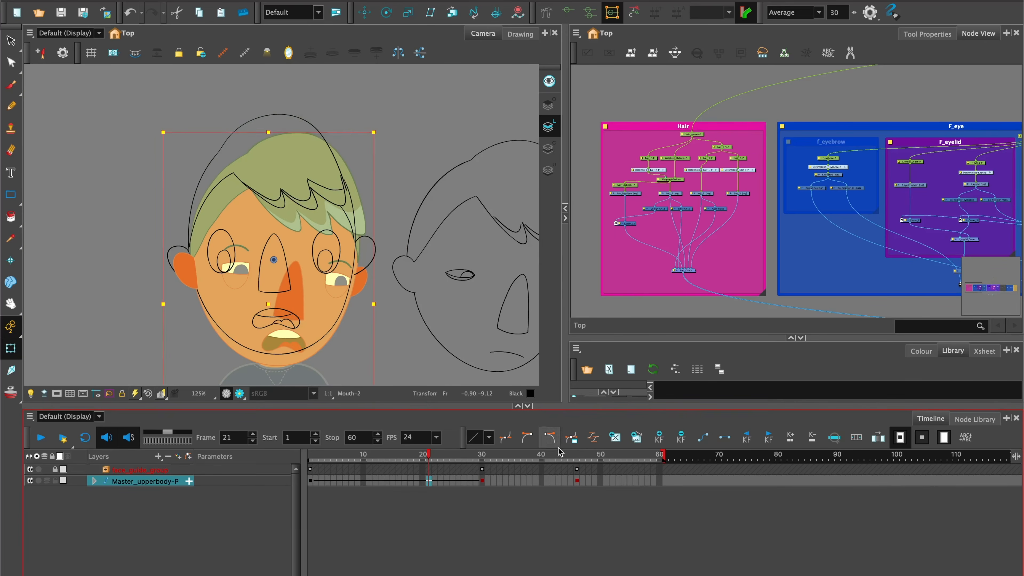
left_click(542, 481)
key("super+k")
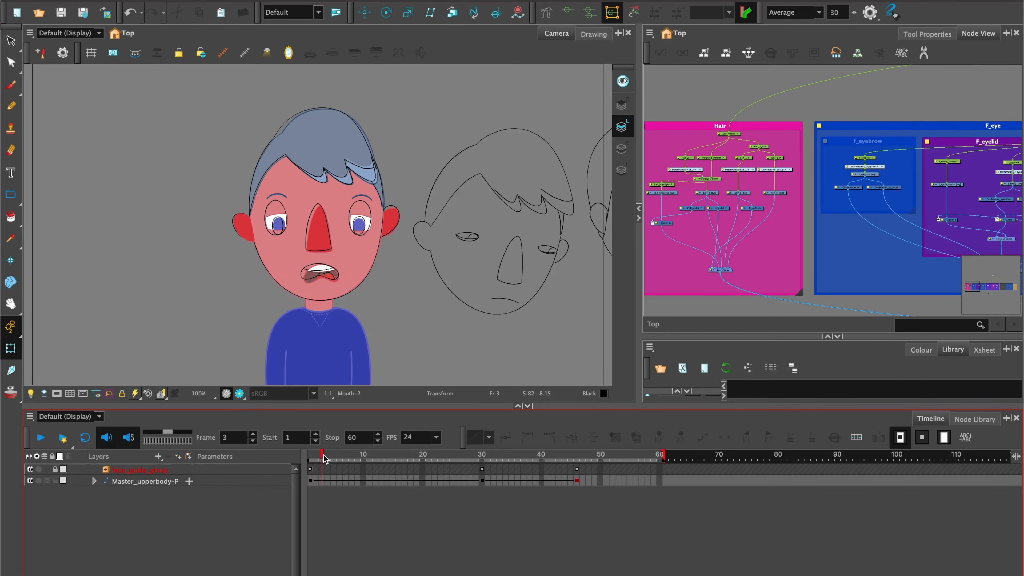
Return the playhead to frame 1 and play the head-turn animation.
left_click_drag(315, 456, 300, 487)
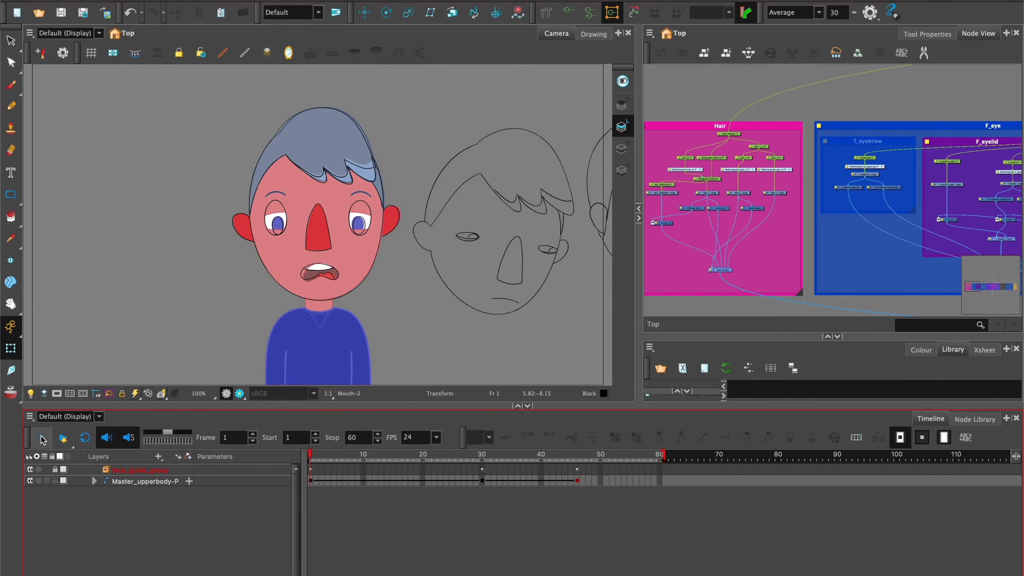
left_click(42, 438)
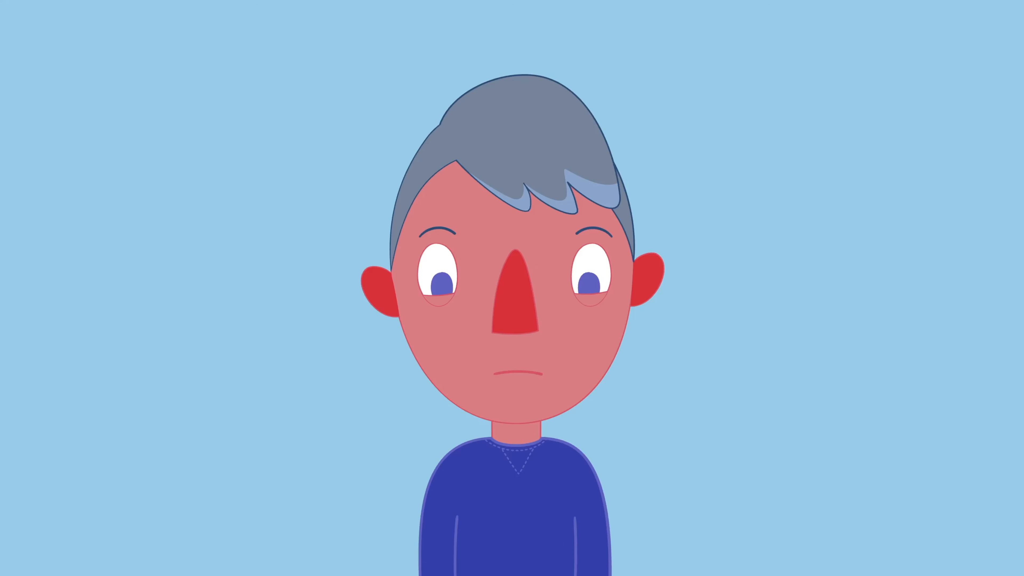